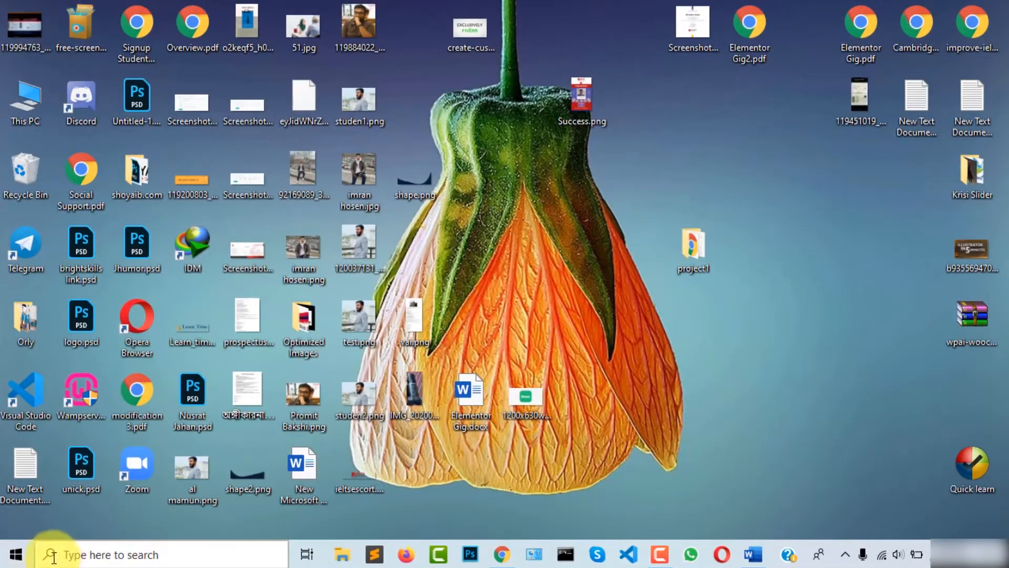
Step: Launch Wampserver64 from the W section of the Start menu app list
click(16, 555)
scroll(117, 444, down, 20)
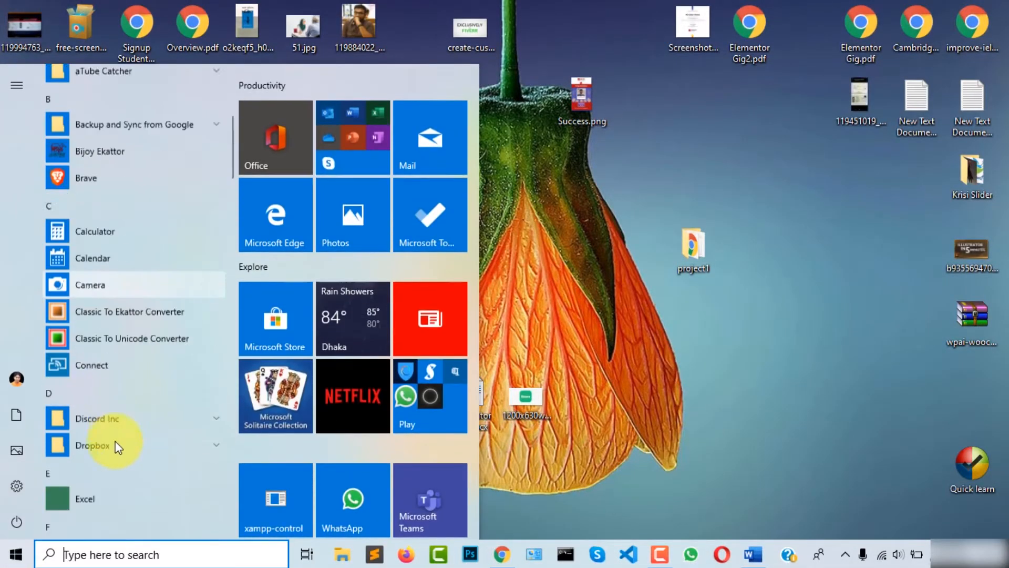
scroll(118, 471, down, 8)
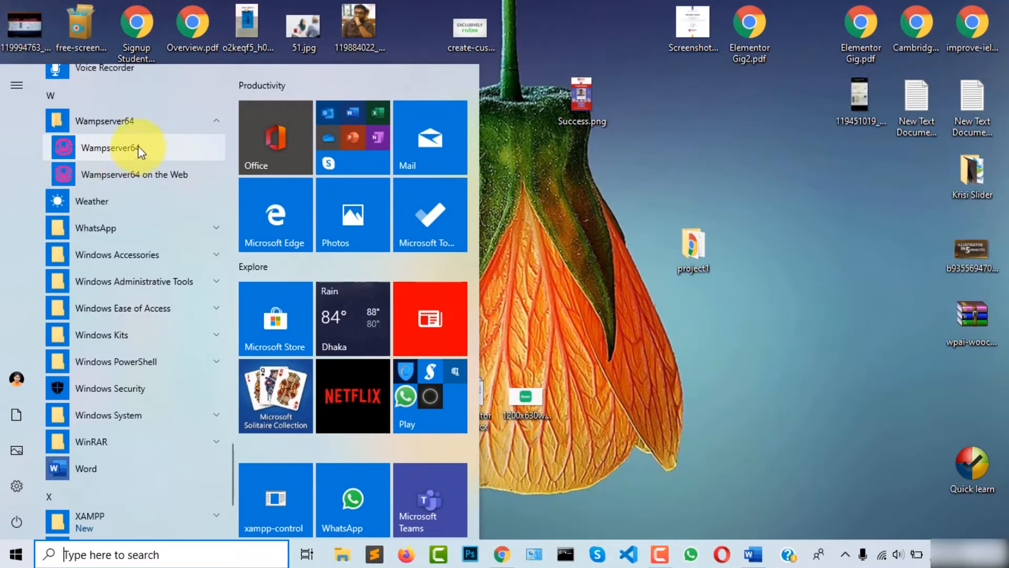
click(89, 148)
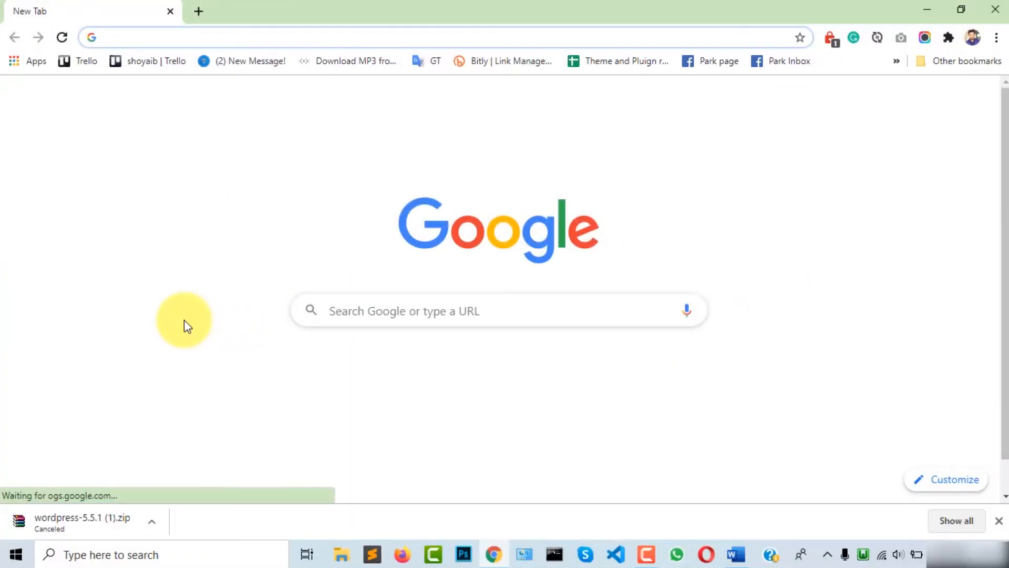
Step: Search Google for 'wordpress download'
click(360, 305)
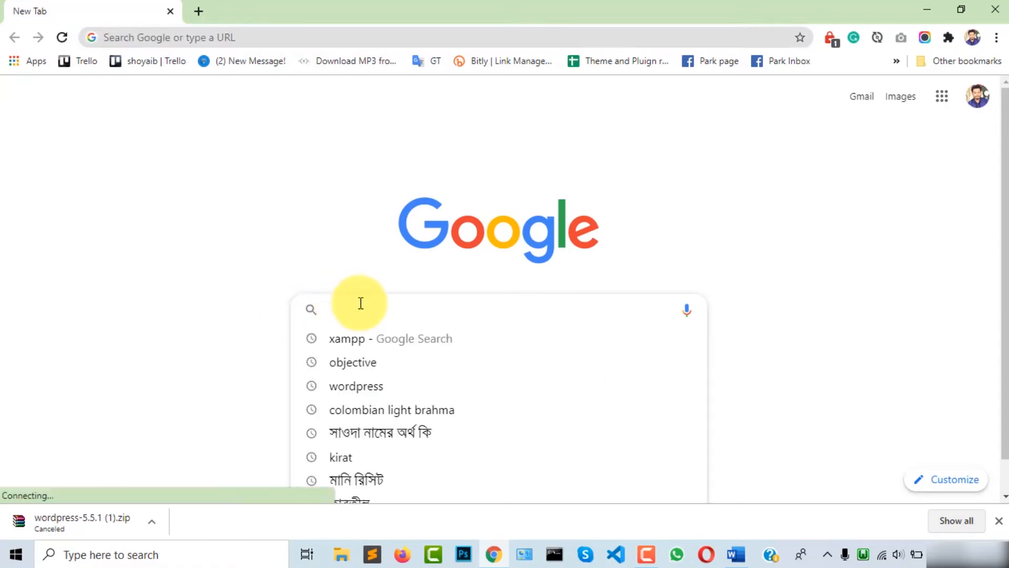
text(wordpress download)
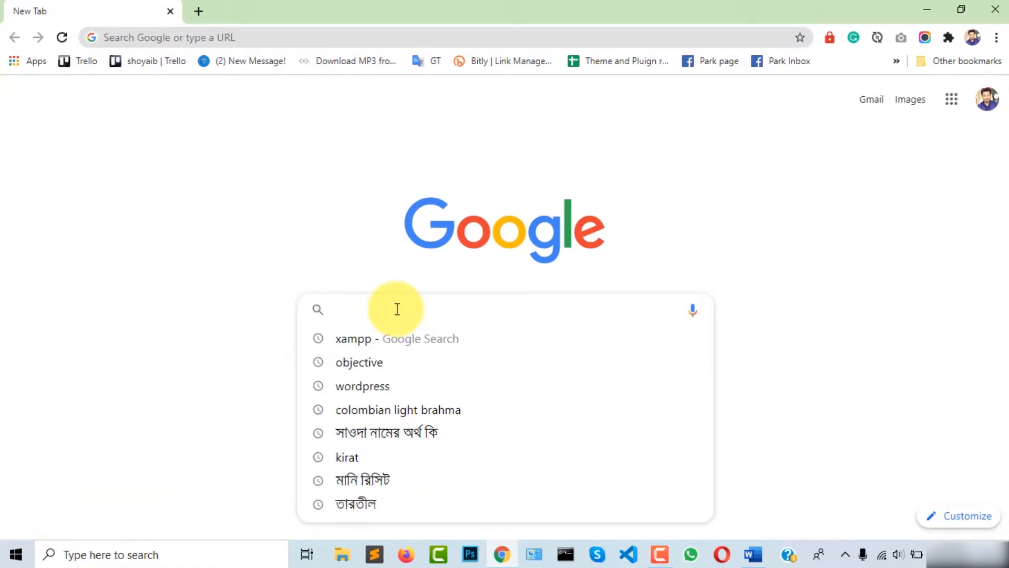
text(wordpress download)
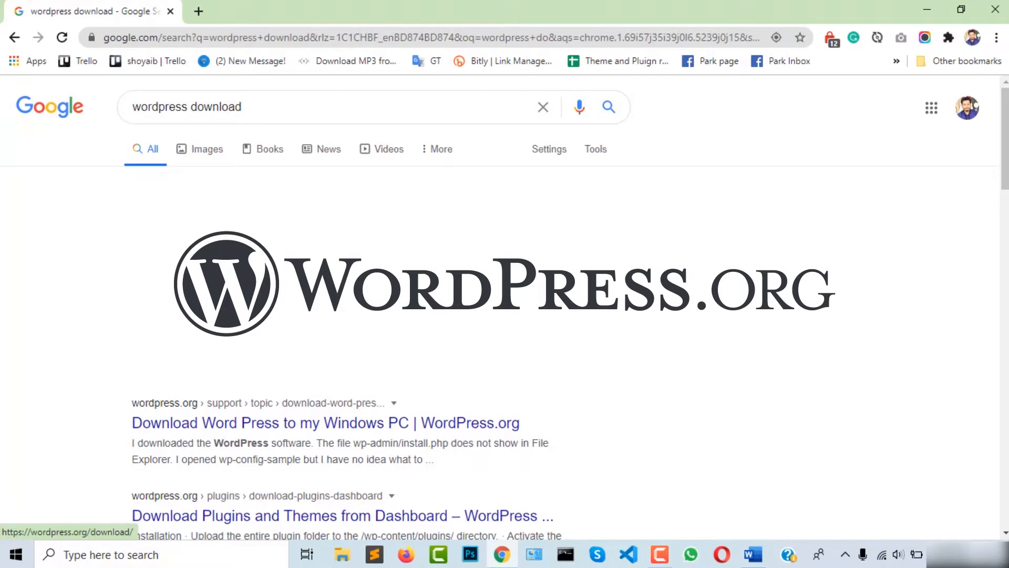
Step: Open the wordpress.org download page and download WordPress 5.5.1
click(179, 213)
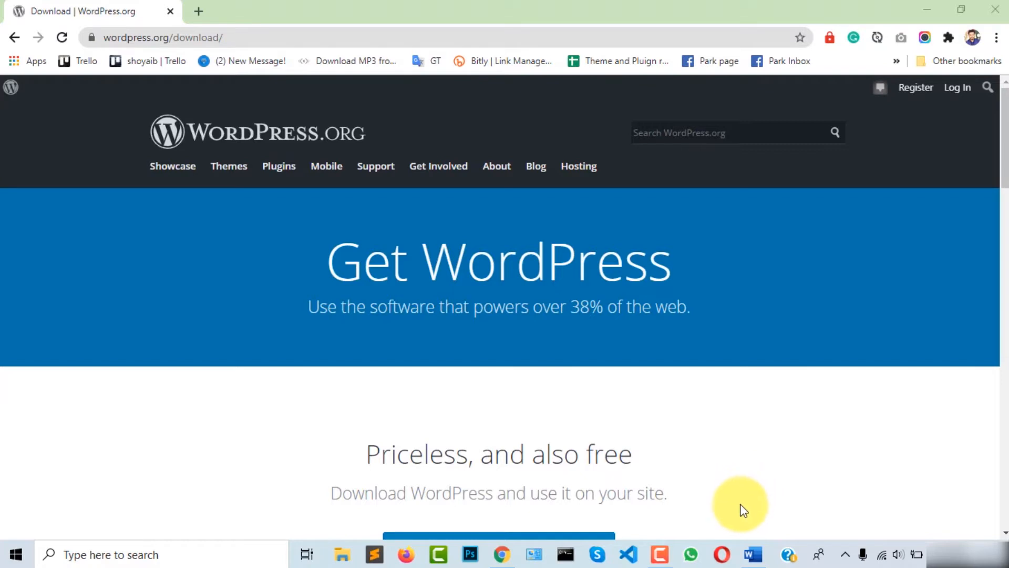
scroll(735, 446, down, 3)
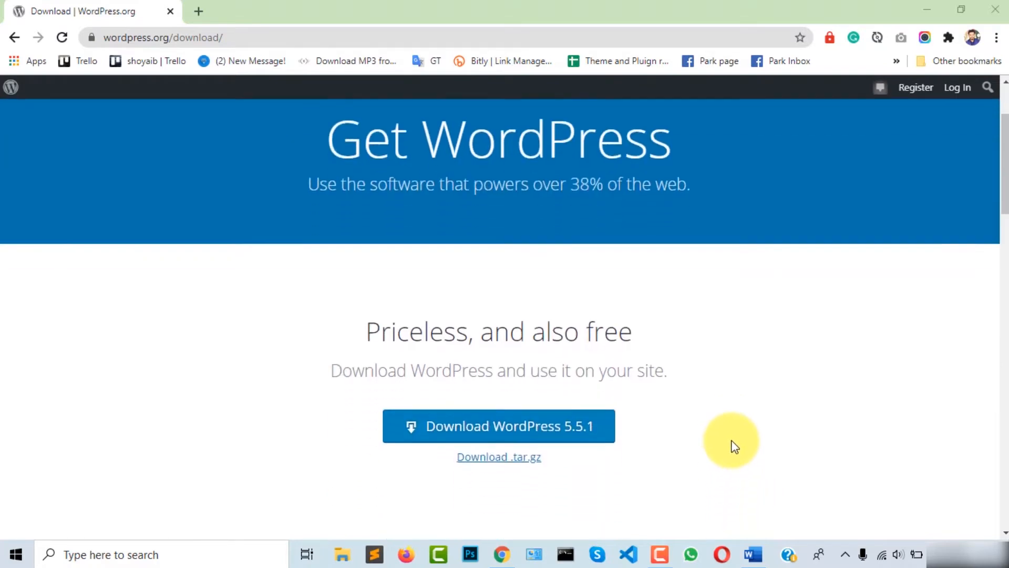
scroll(733, 436, down, 2)
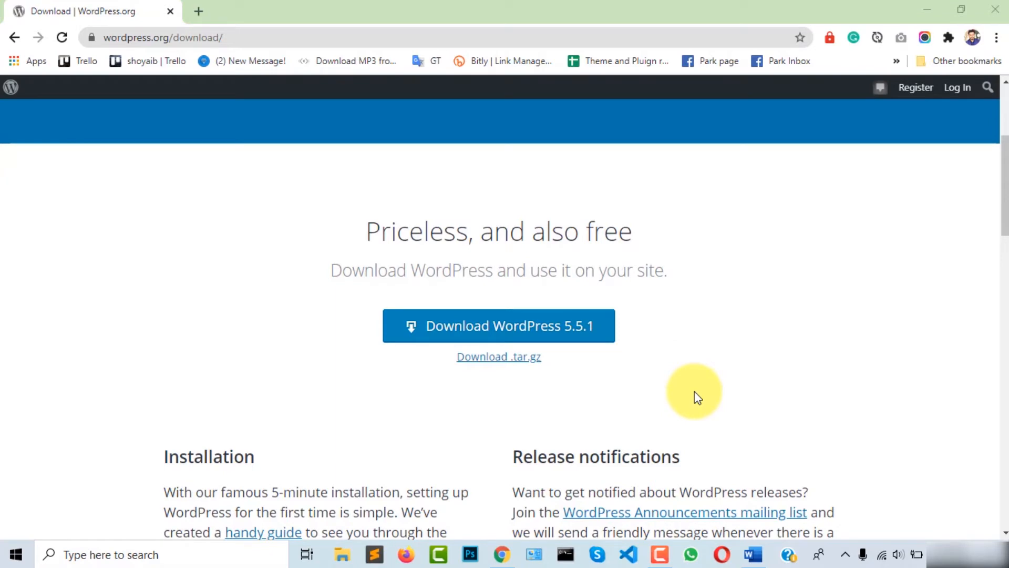
scroll(683, 394, down, 1)
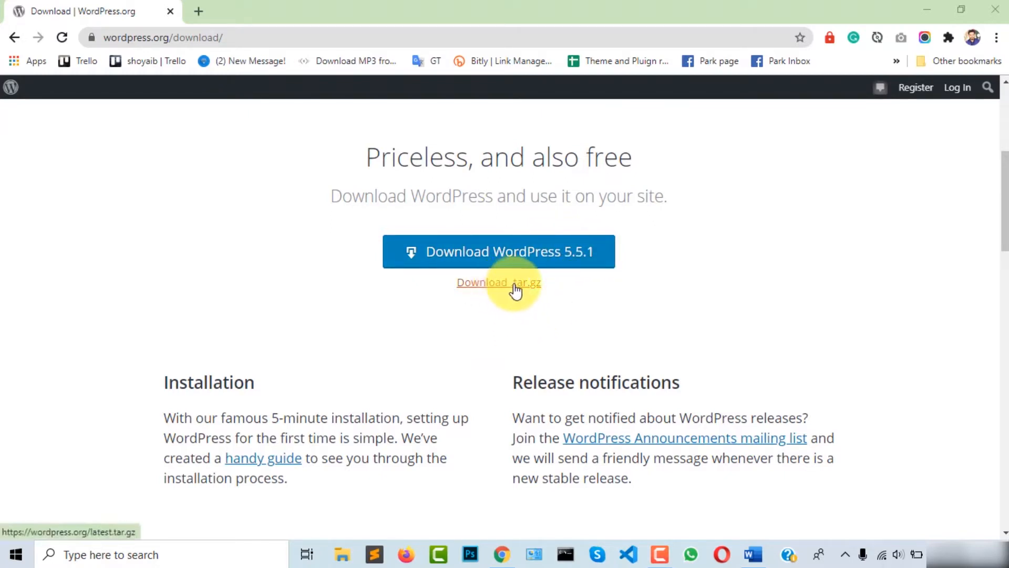
click(552, 254)
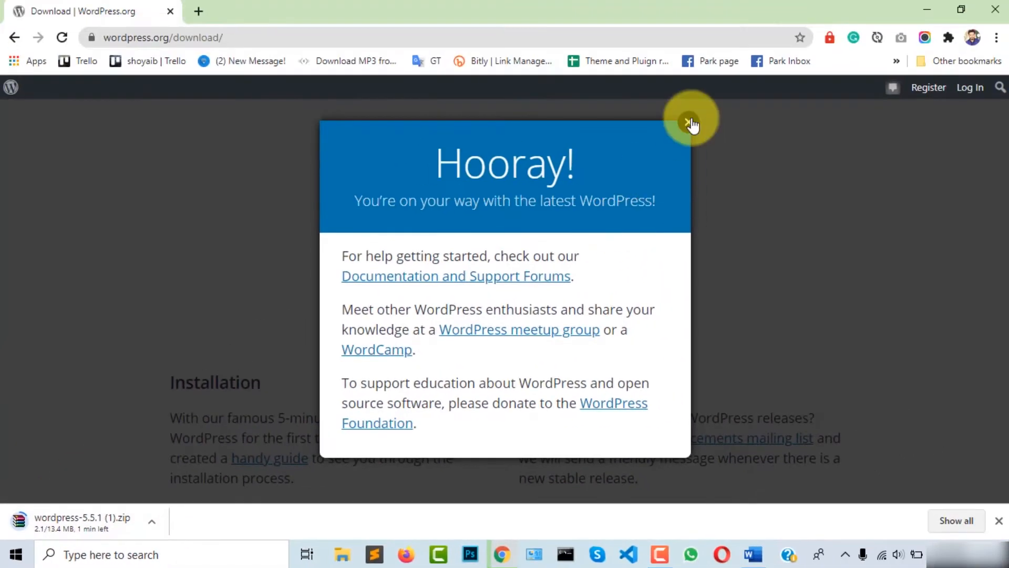
Step: Dismiss the download confirmation popup and minimize Chrome to show the desktop
click(689, 122)
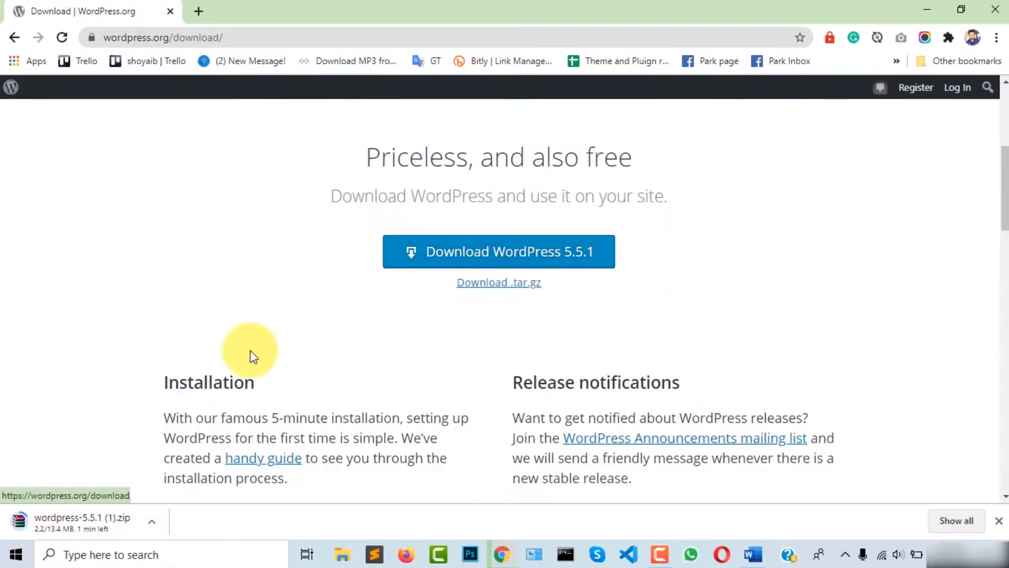
scroll(858, 357, up, 2)
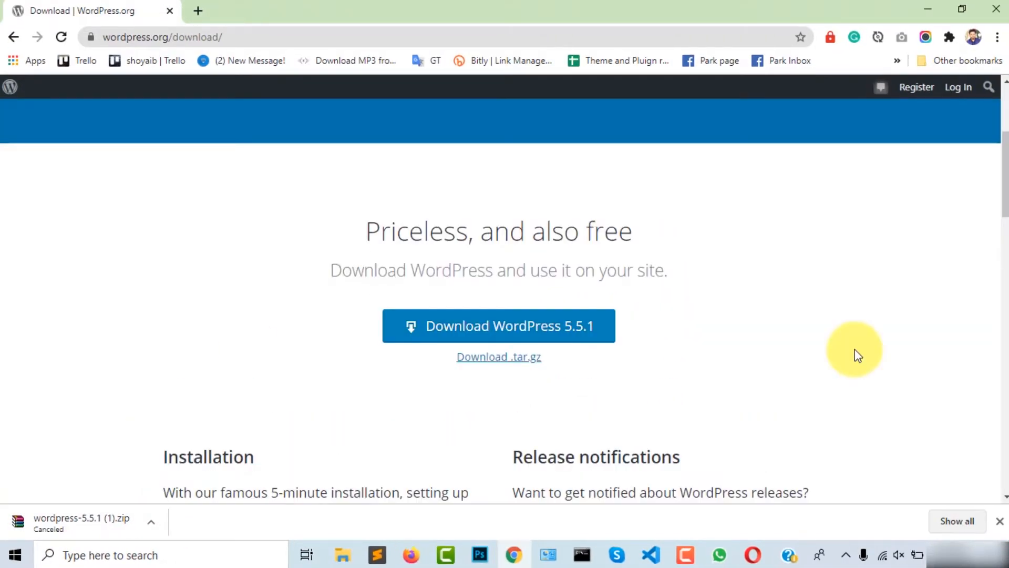
click(928, 9)
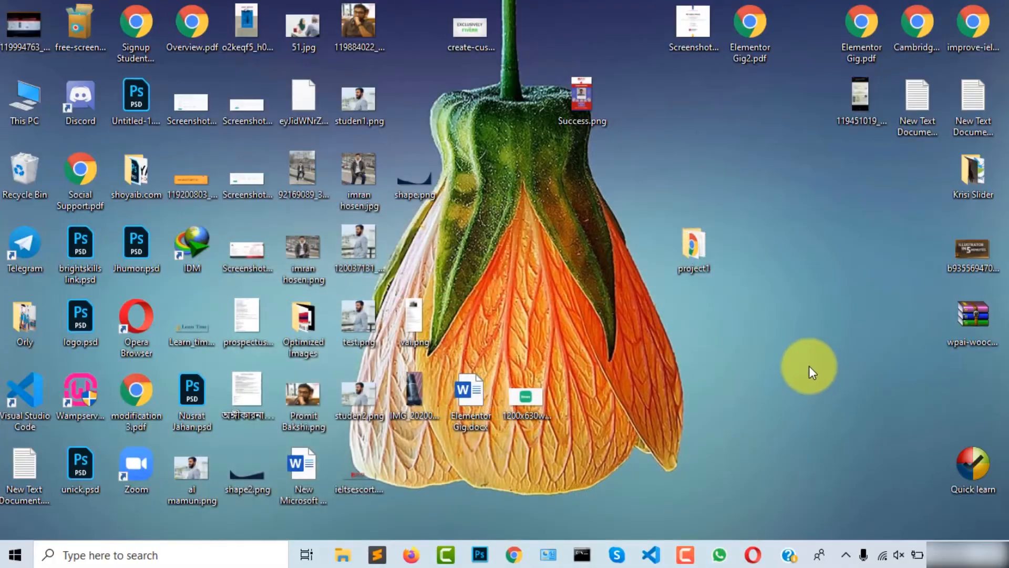
Step: Extract wordpress-5.5.1.zip in Downloads to its default wordpress-5.5.1 folder
key(super+e)
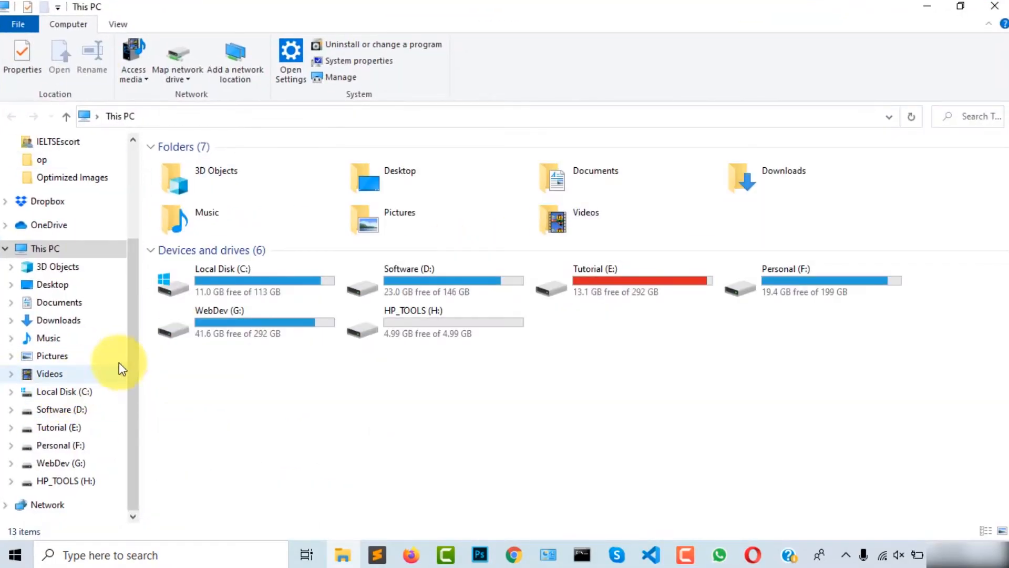
click(58, 320)
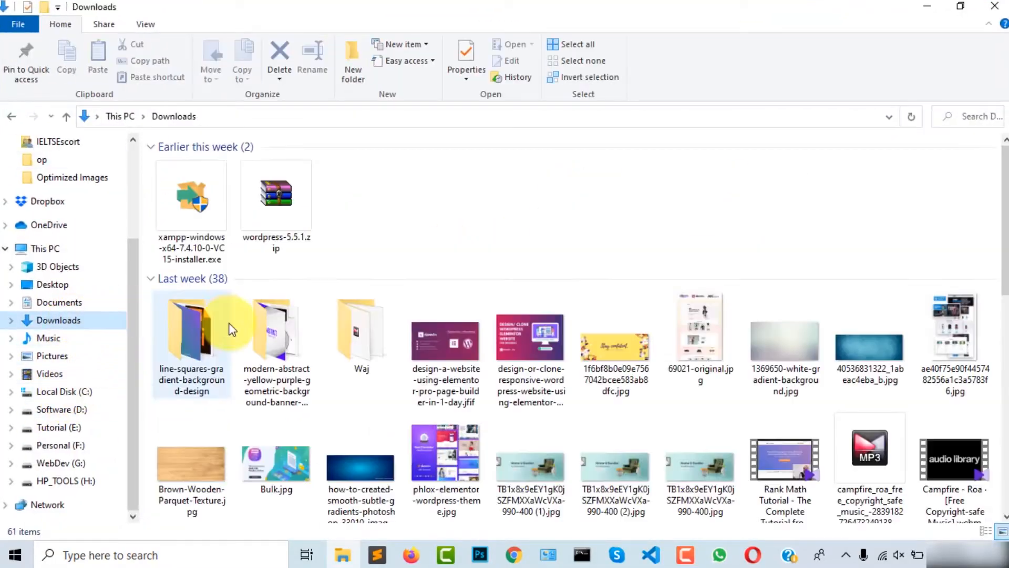
click(284, 250)
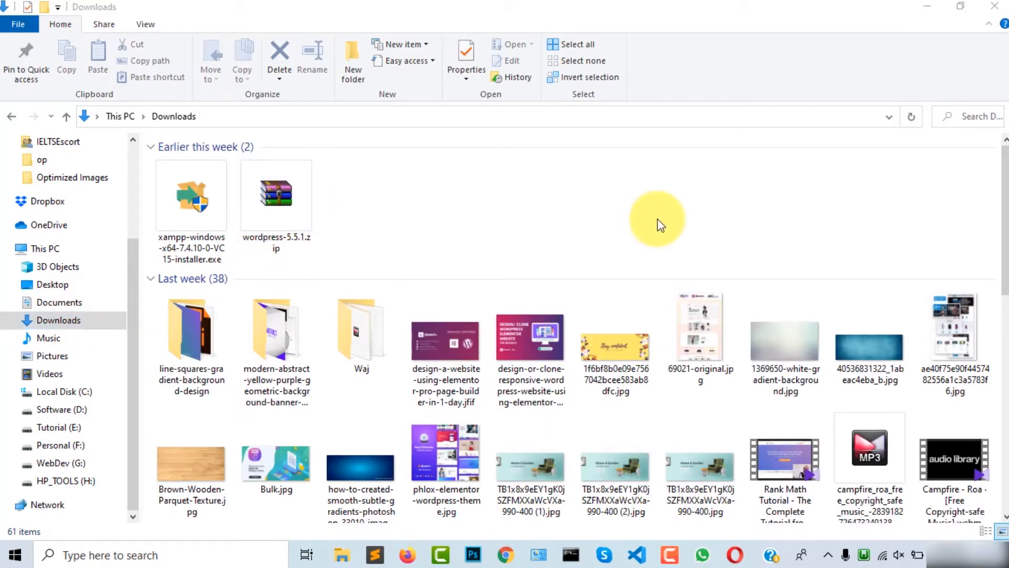
click(289, 194)
right_click(289, 194)
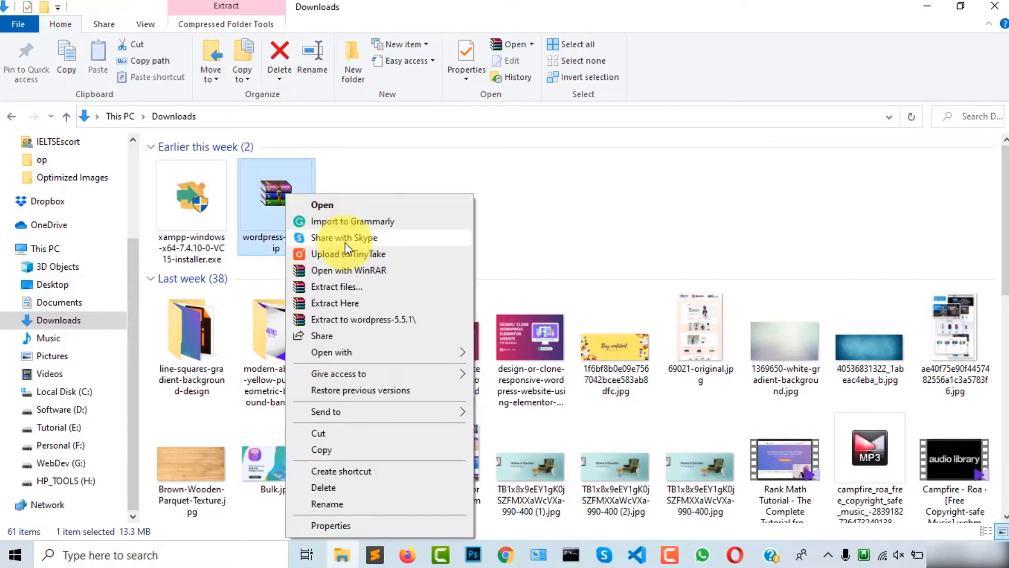
click(367, 287)
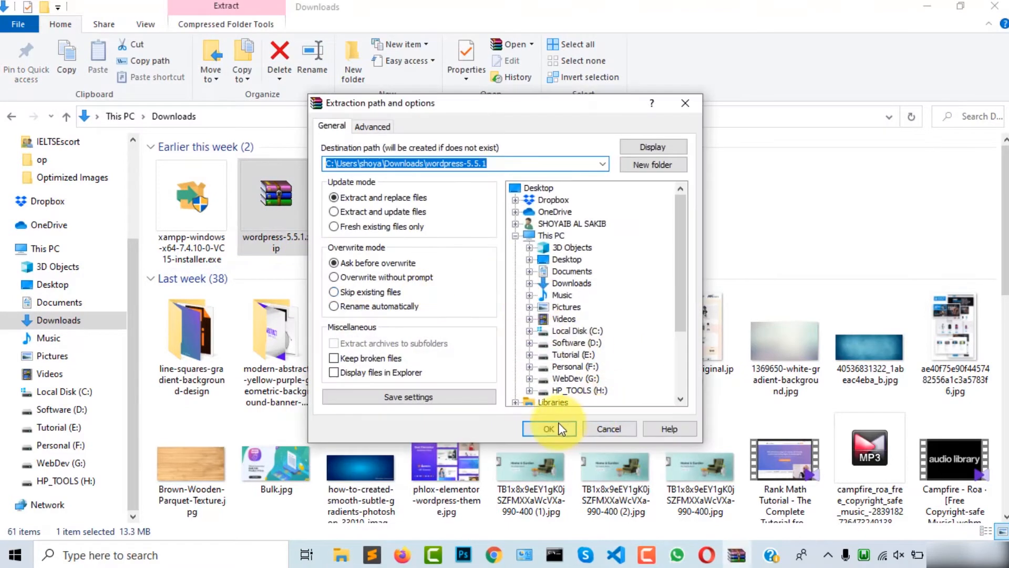
click(557, 428)
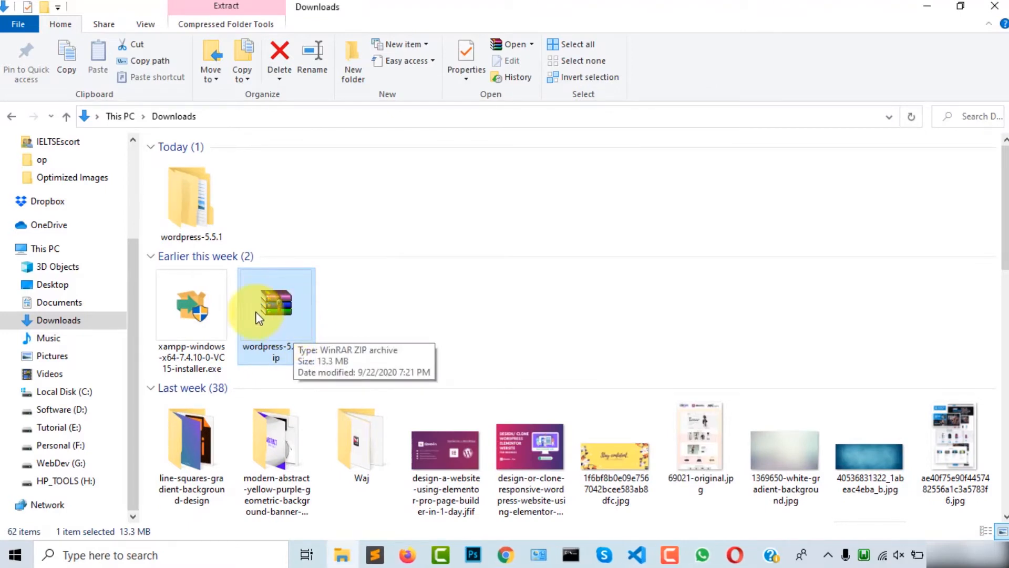
Step: Open wordpress-5.5.1\wordpress and marquee-select its 19 core items, then clear the selection
double_click(195, 201)
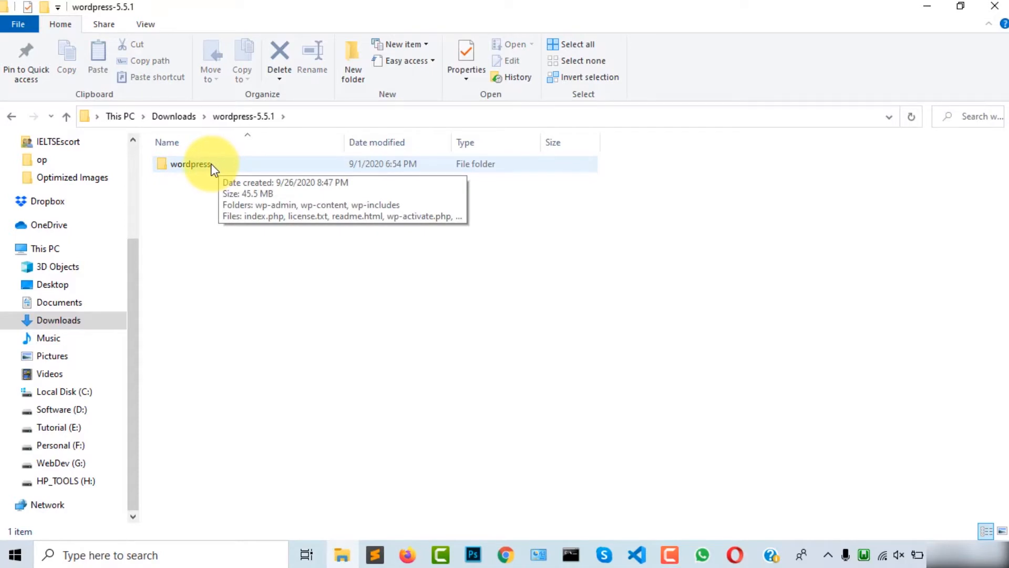
double_click(212, 166)
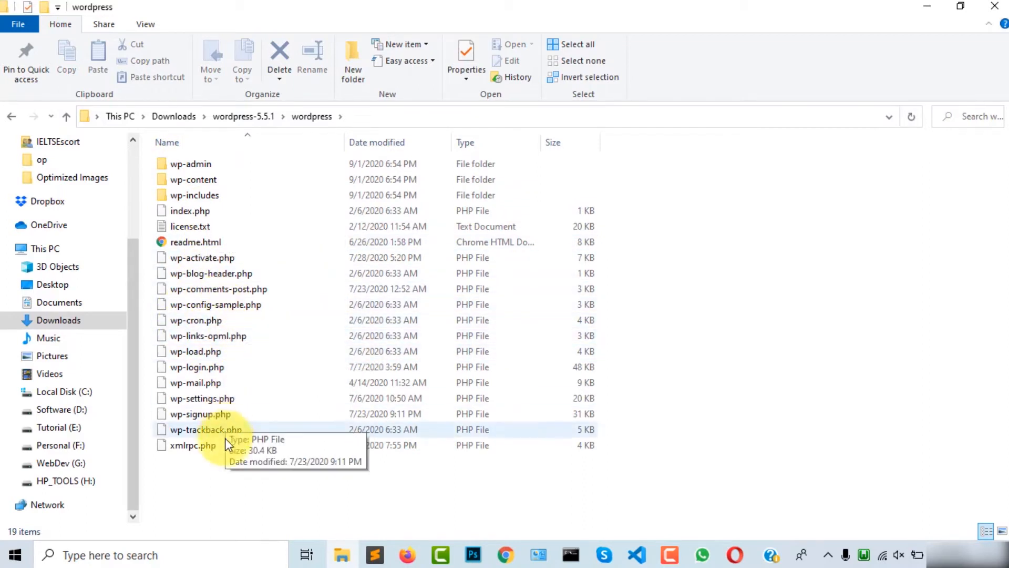
drag(253, 467, 184, 160)
click(295, 471)
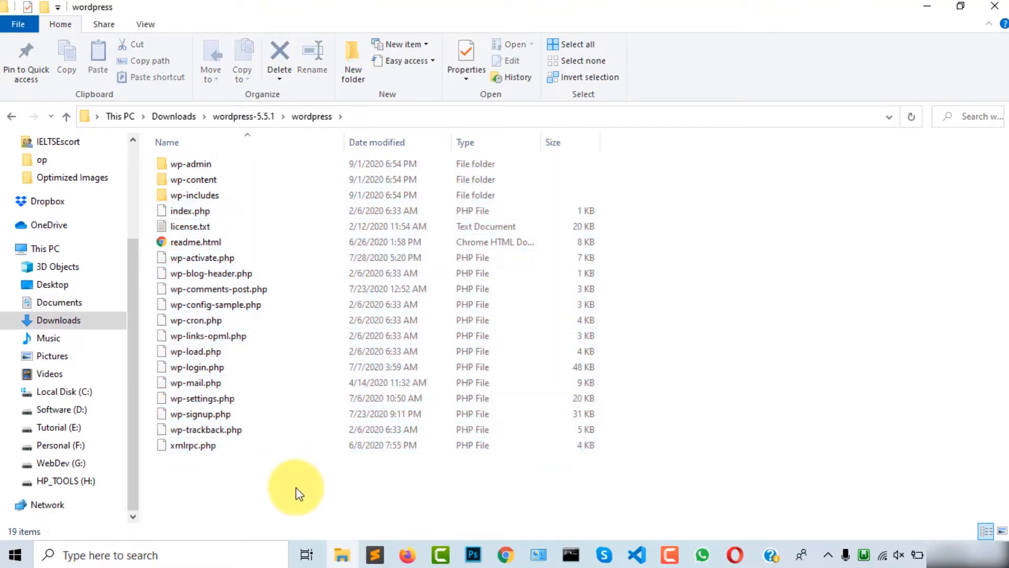
drag(294, 489, 188, 163)
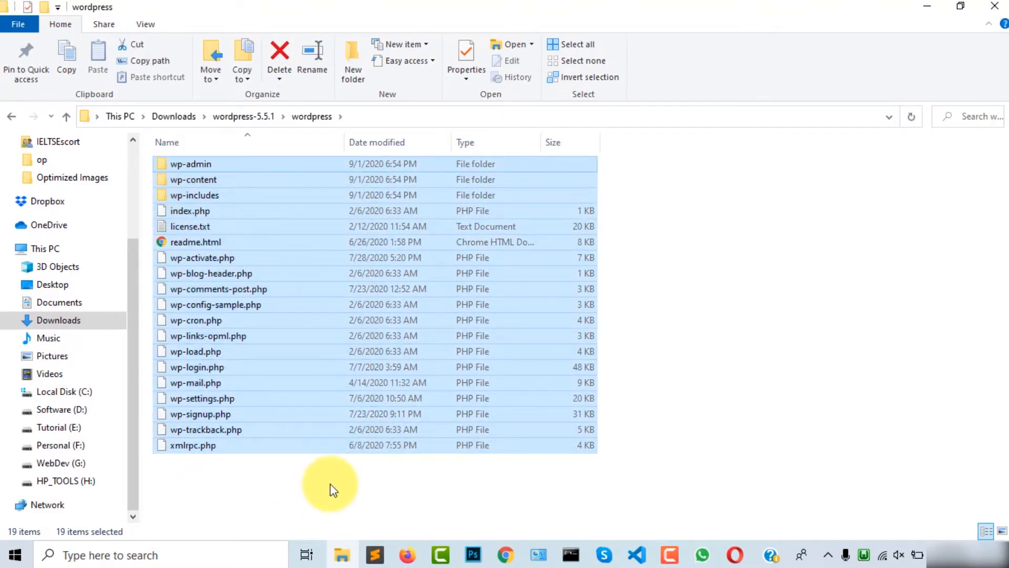
drag(305, 479, 169, 156)
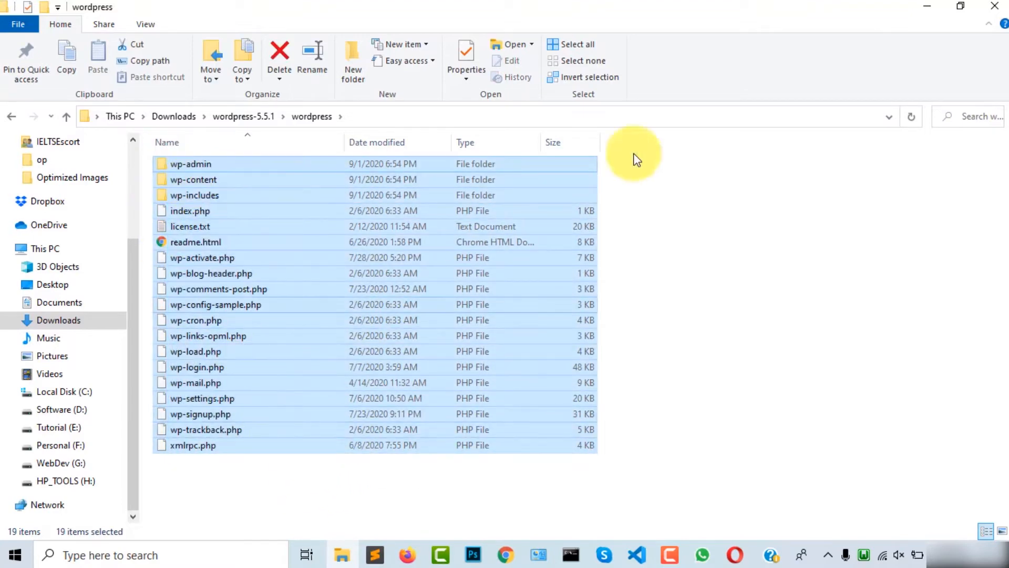
click(712, 398)
drag(243, 465, 164, 150)
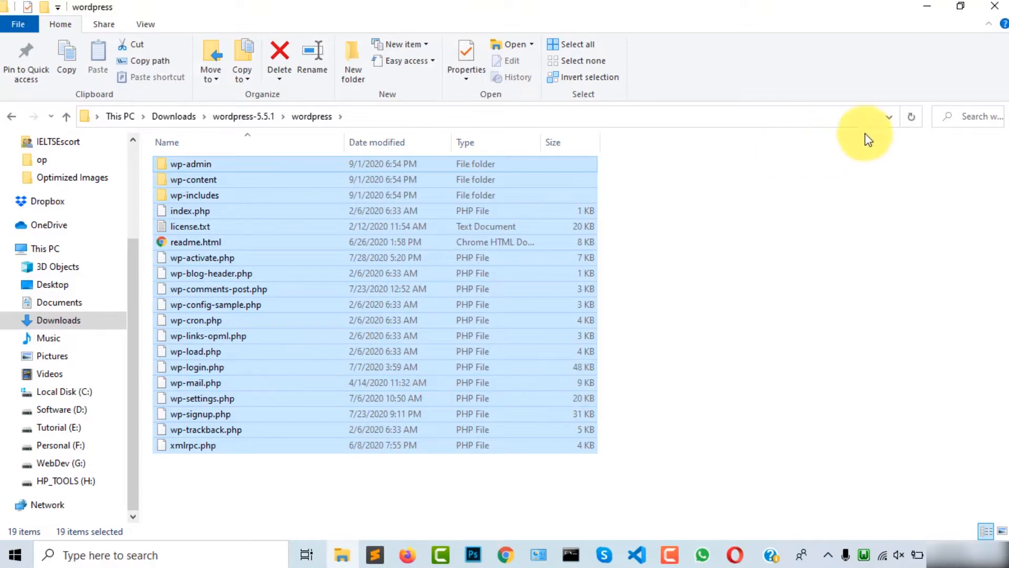
click(757, 369)
Step: Open C:\wamp64 in a new maximized This PC window
click(962, 7)
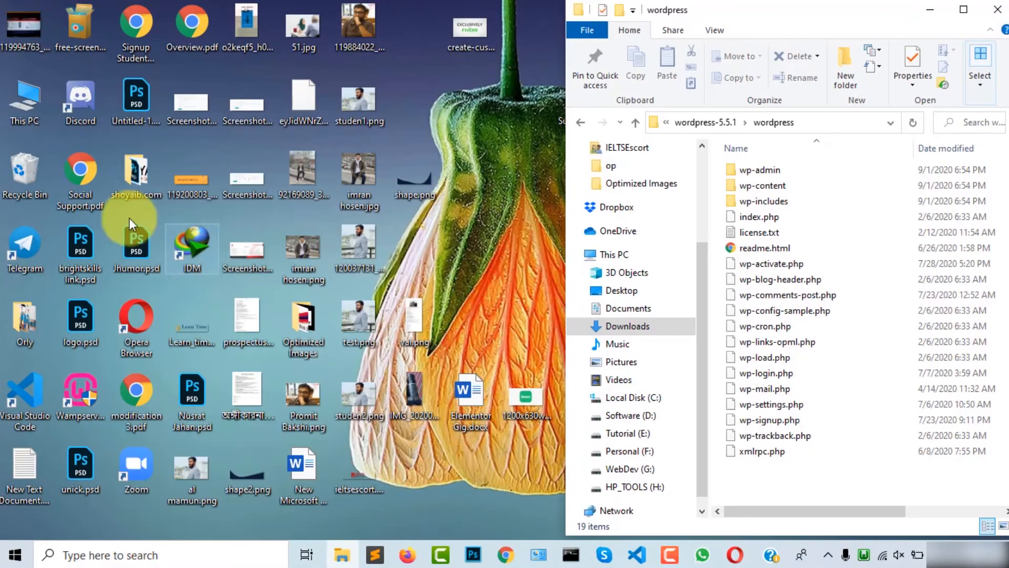
double_click(27, 101)
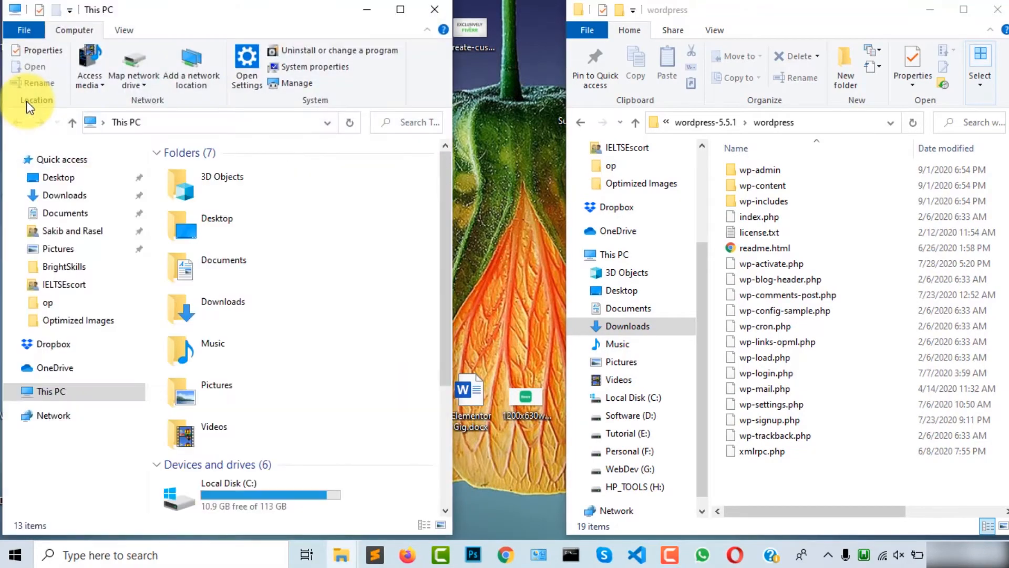
double_click(402, 17)
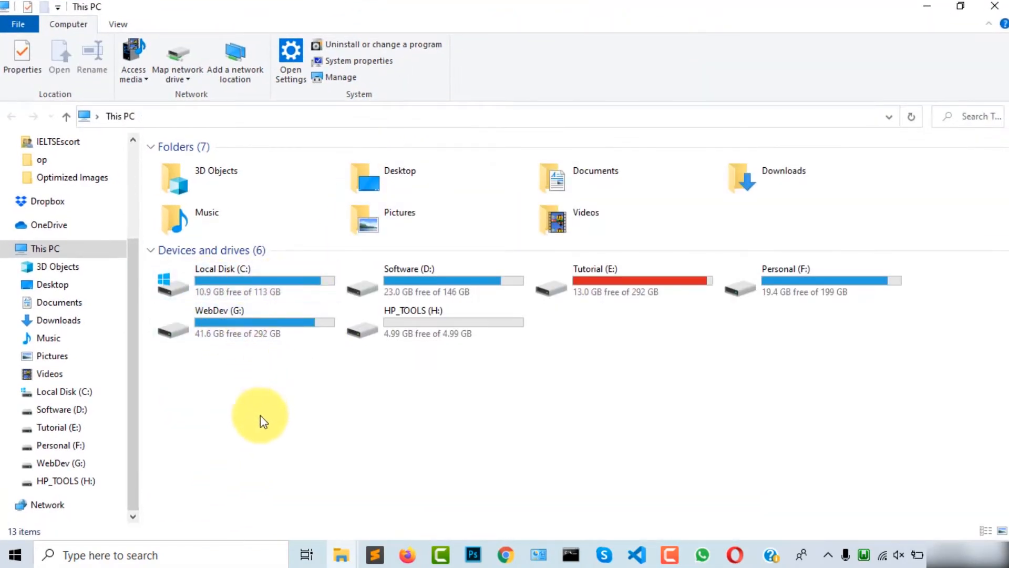
double_click(243, 280)
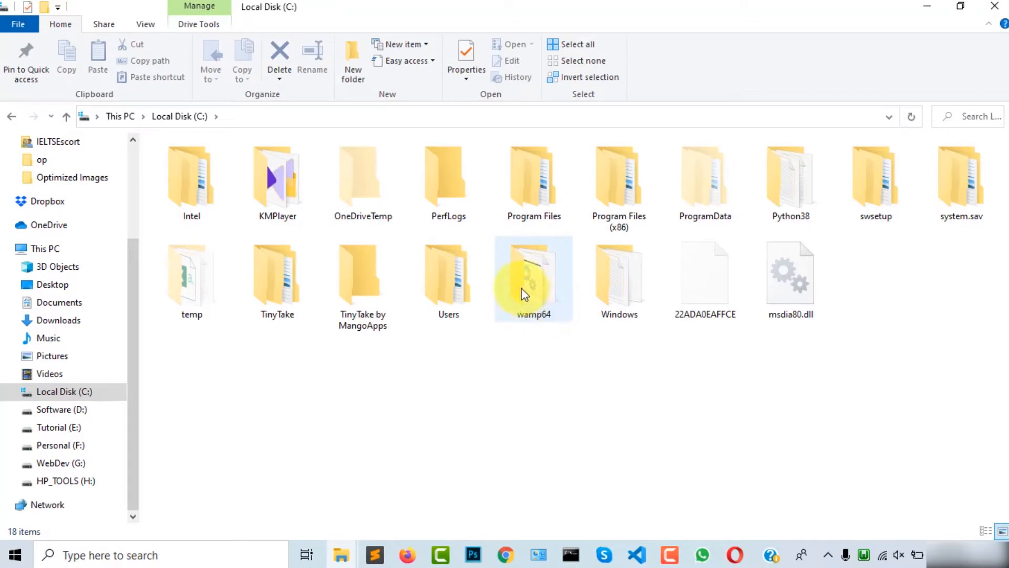
mouse_move(531, 295)
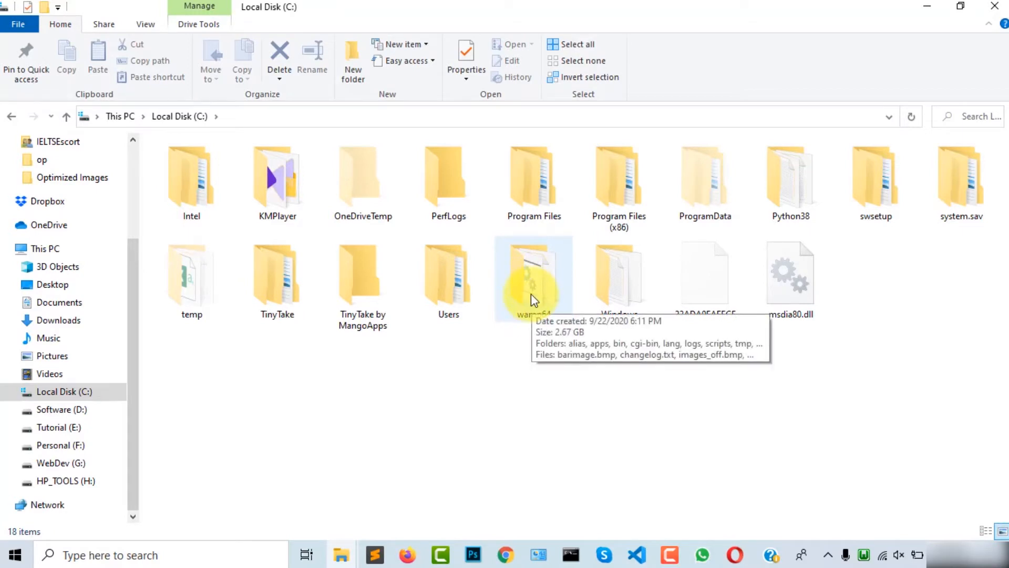
double_click(534, 295)
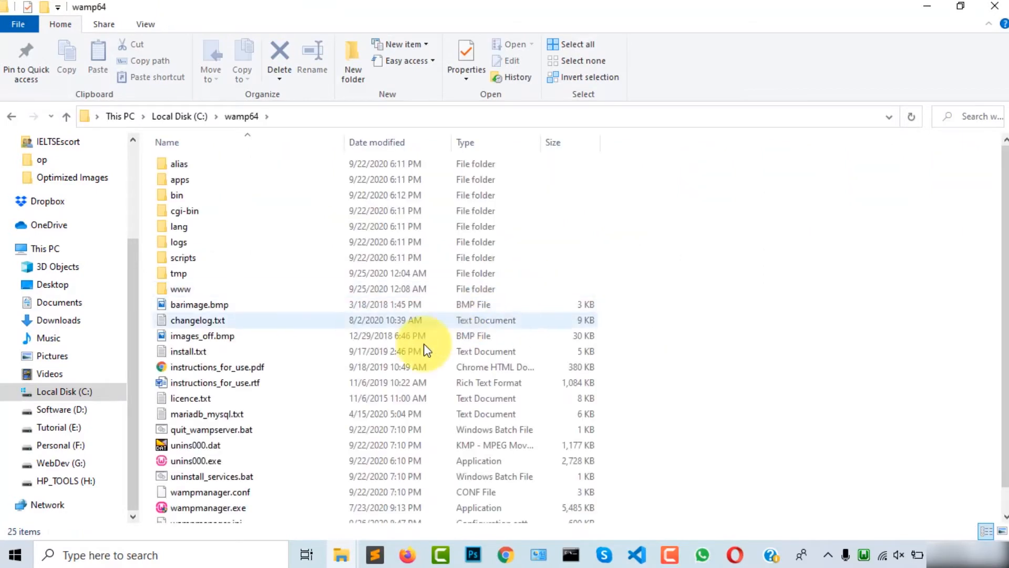
key(alt+Left)
double_click(536, 310)
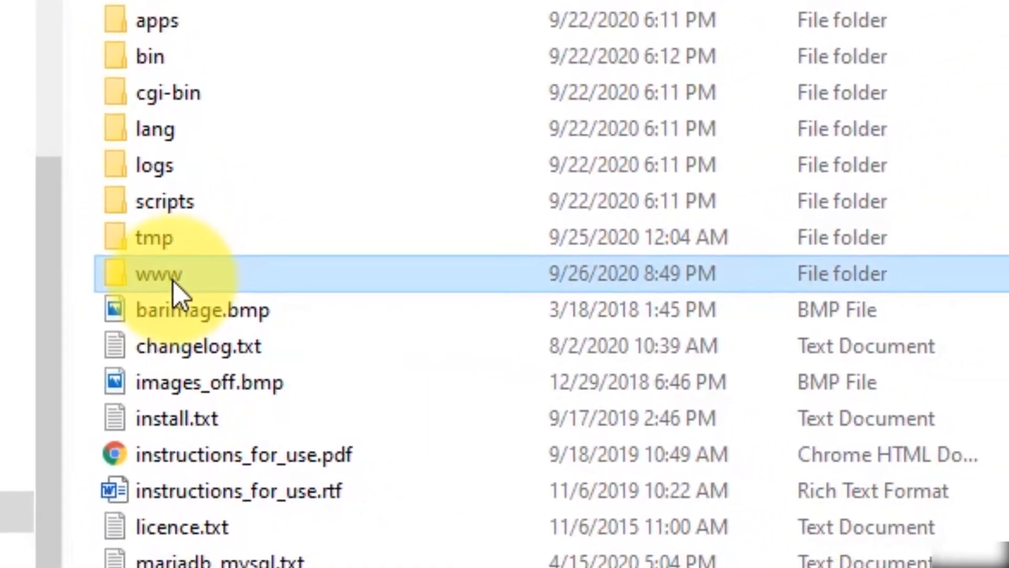
Step: Open the www folder and bring up its context menu on empty space
double_click(167, 278)
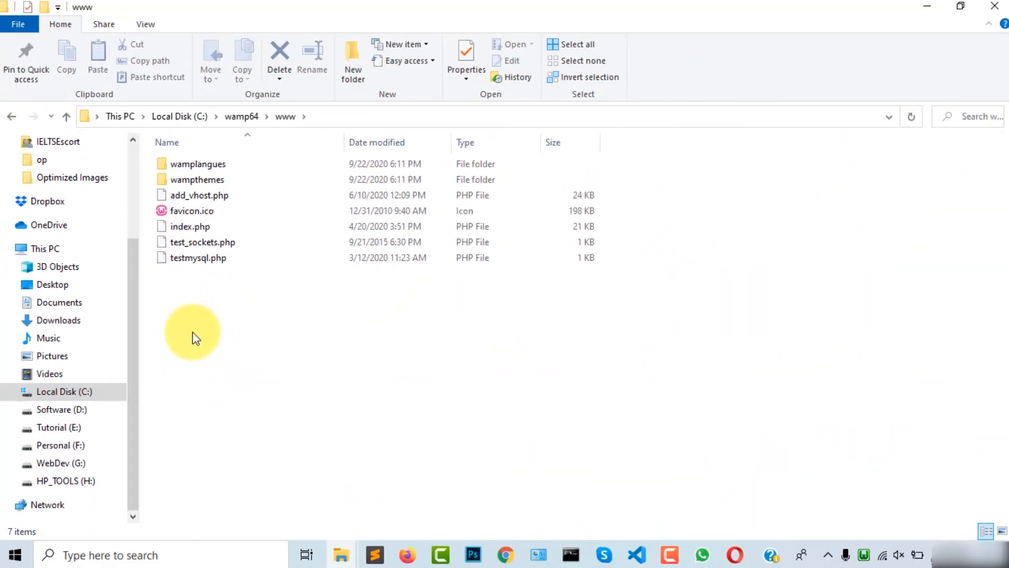
right_click(186, 322)
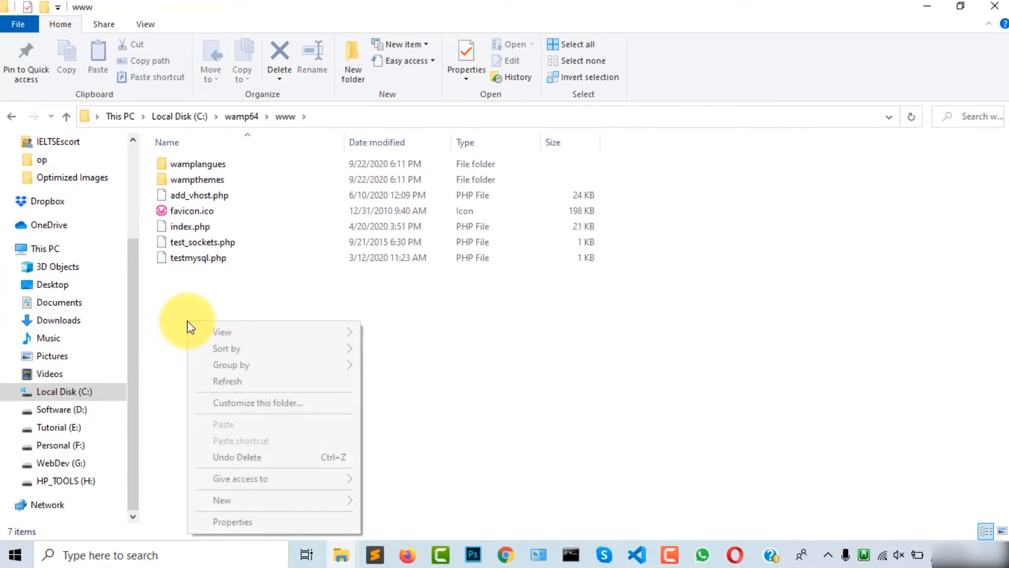
click(511, 421)
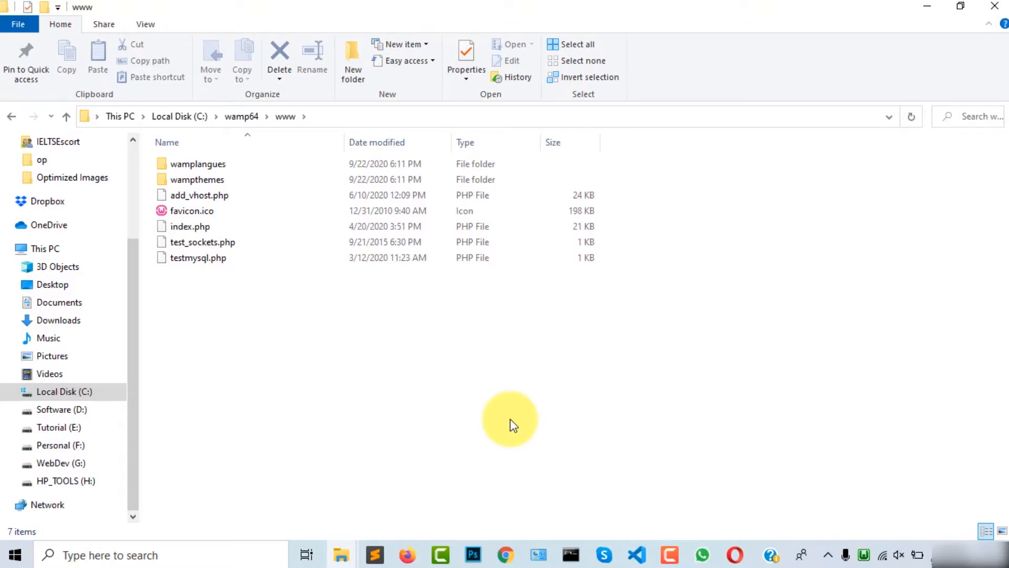
right_click(196, 328)
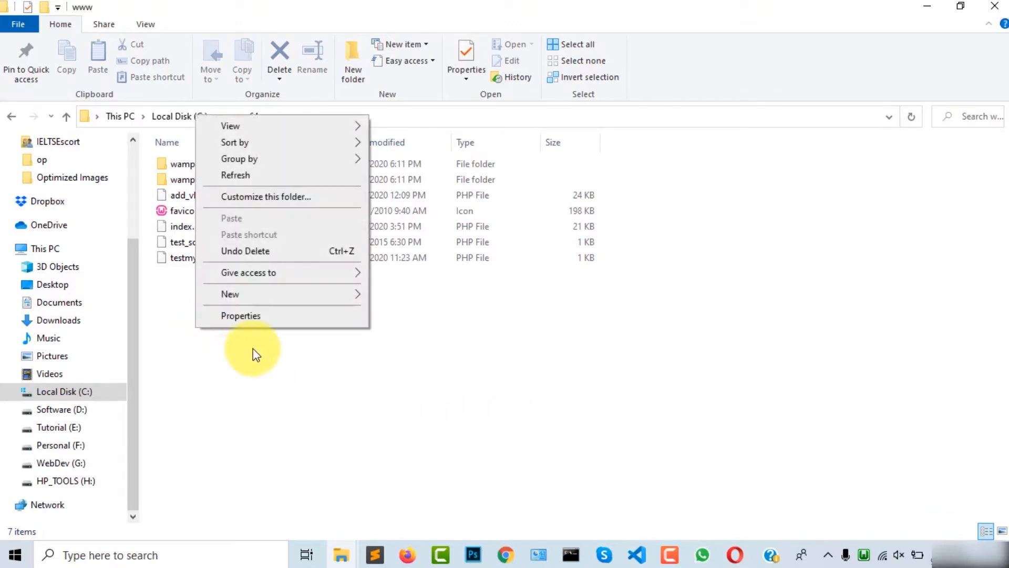
Step: Create a new folder named 'apple' in www, open it, and resize its window
mouse_move(317, 298)
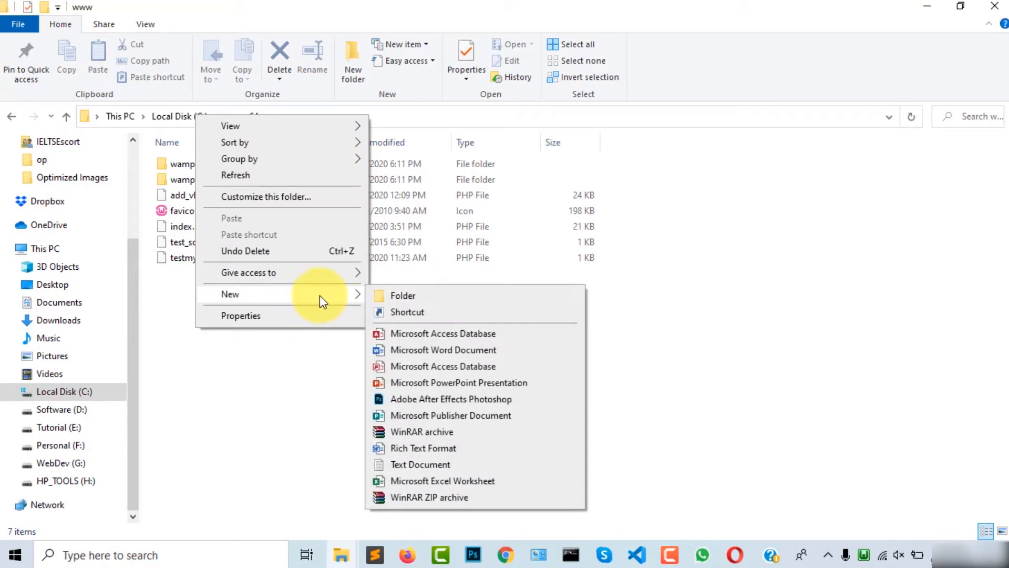
click(407, 295)
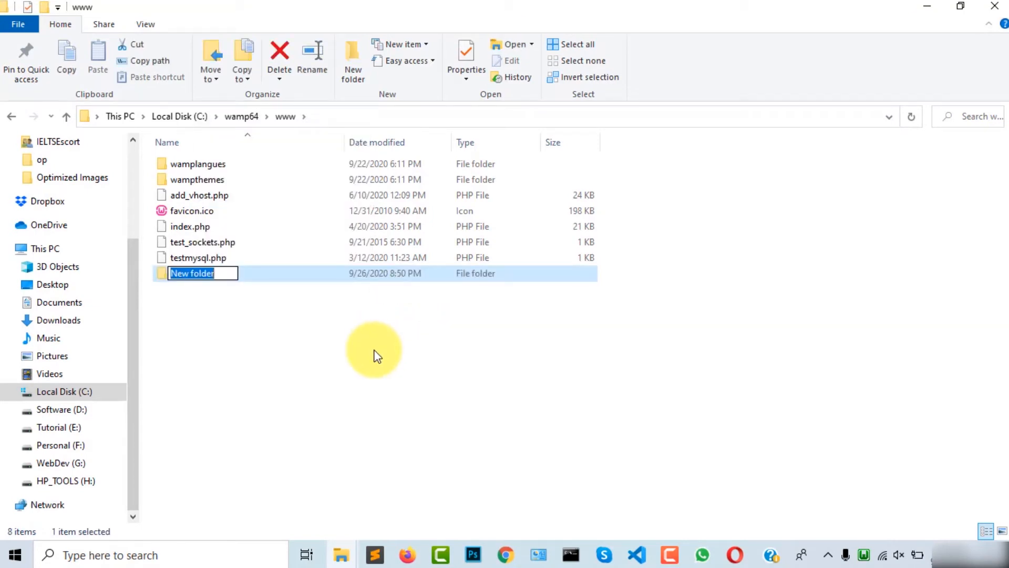
key(BackSpace)
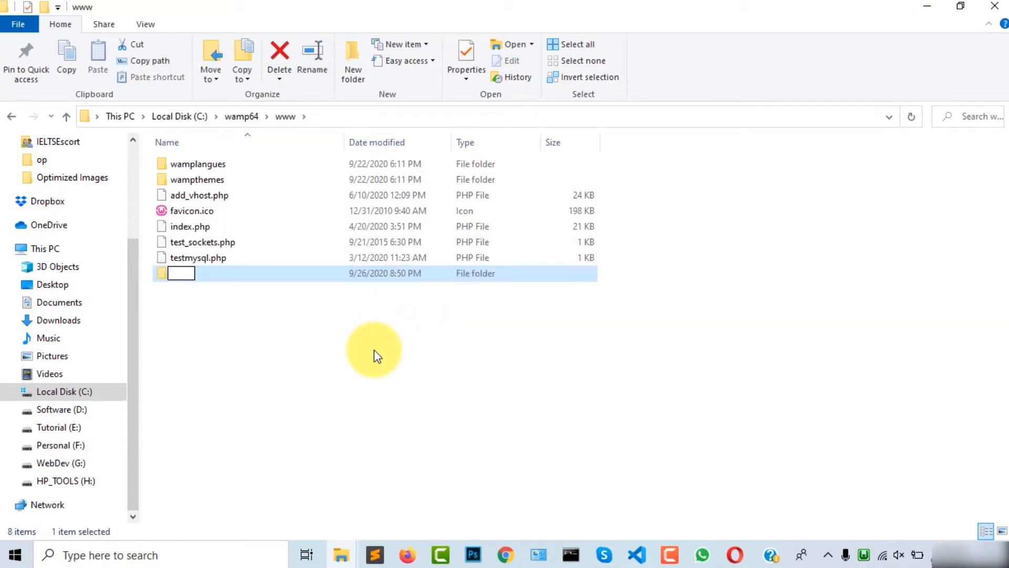
text(apple)
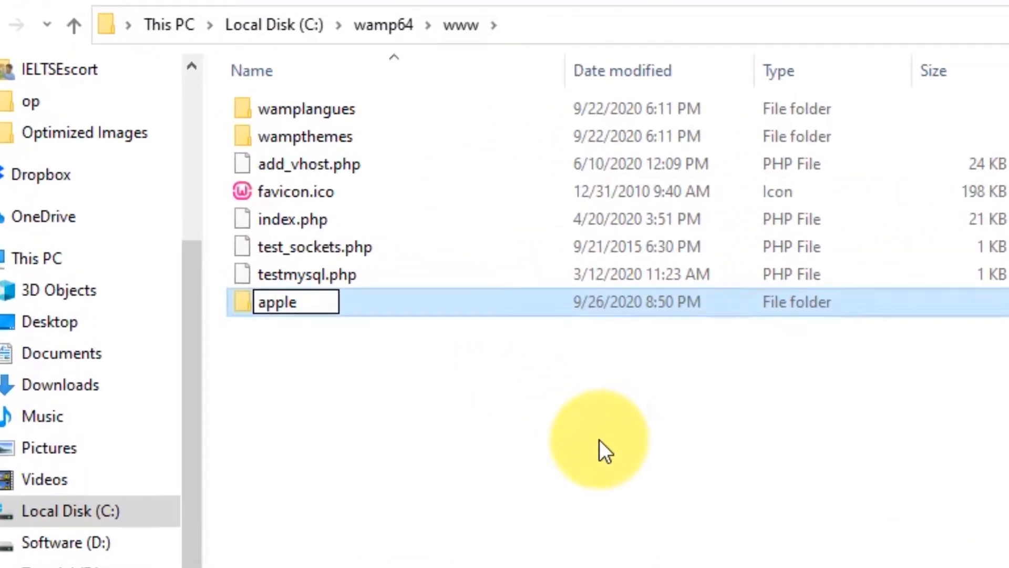
click(599, 439)
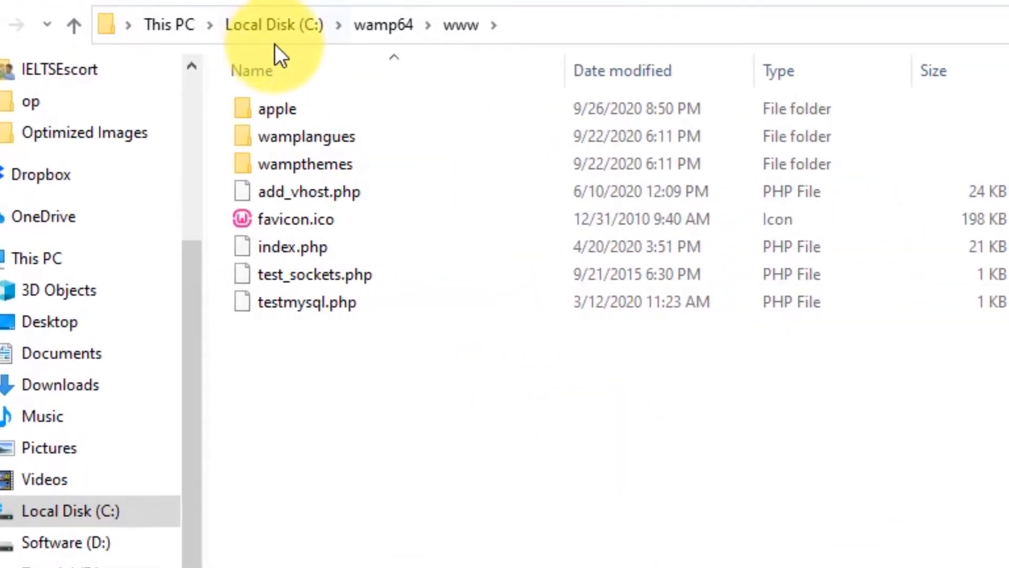
double_click(319, 114)
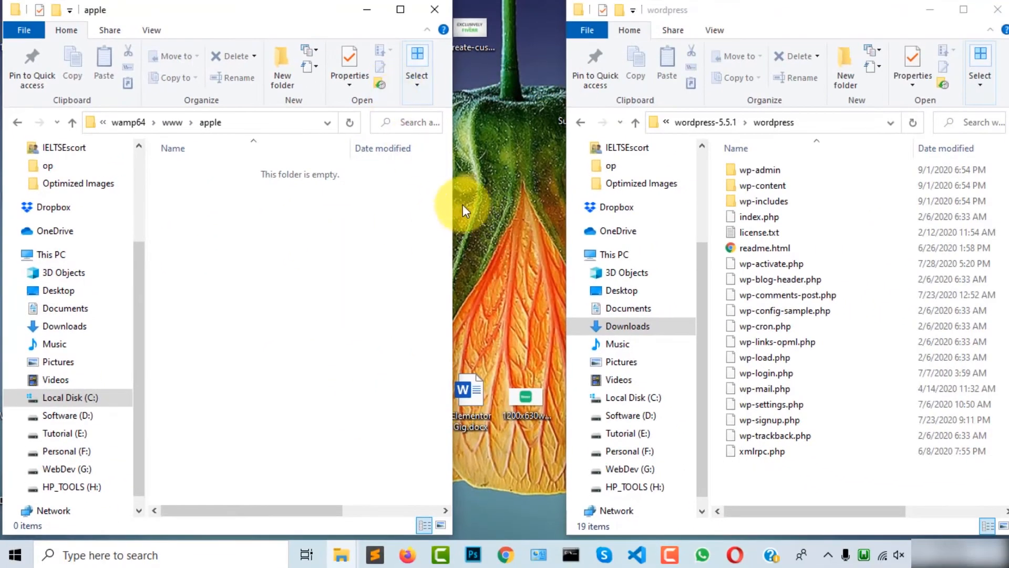
drag(463, 204, 597, 212)
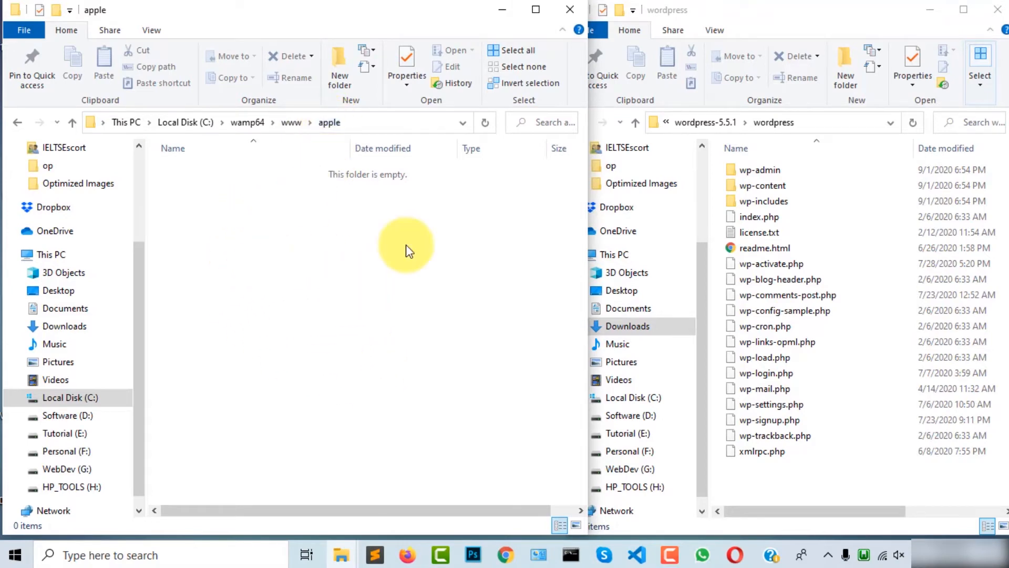
Step: Copy all 19 items from the extracted wordpress folder
click(716, 123)
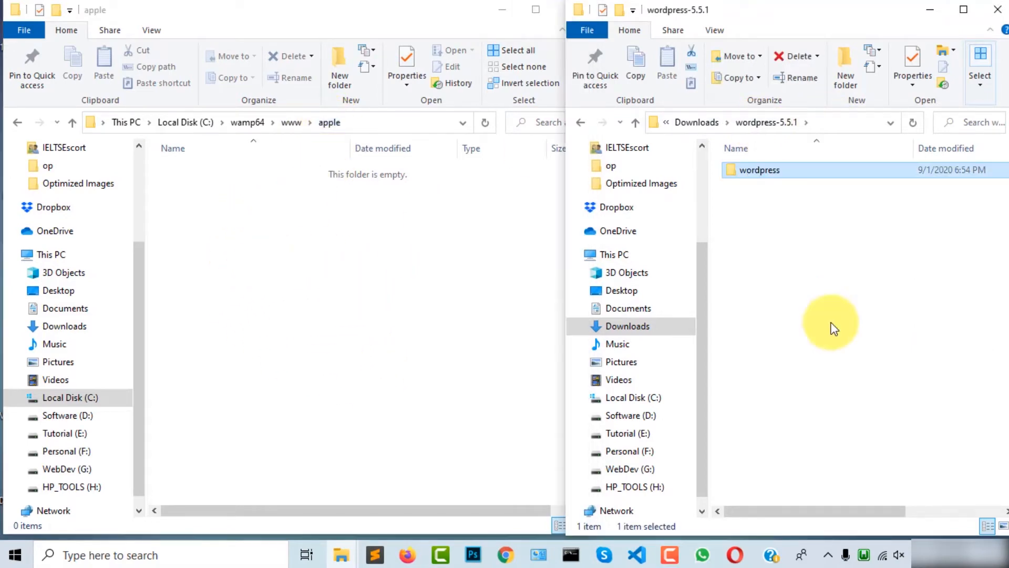
double_click(753, 174)
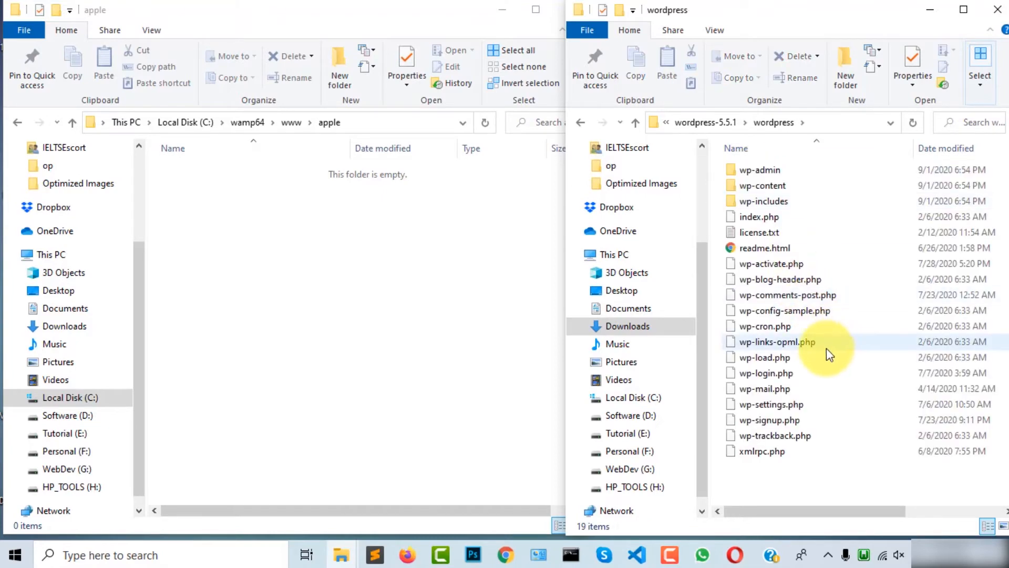
drag(818, 479, 748, 160)
key(ctrl+a)
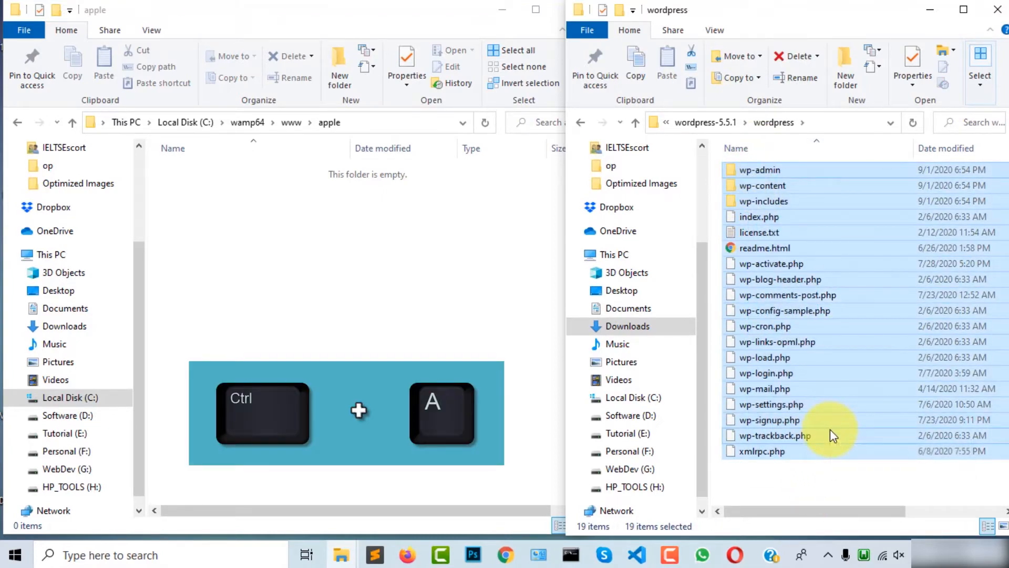
key(ctrl+c)
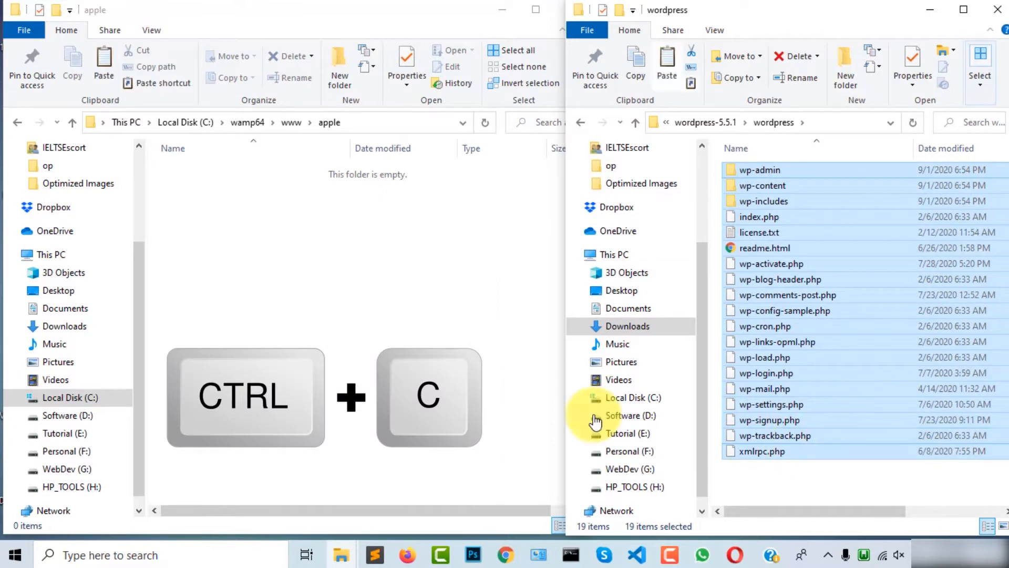
Step: Paste the WordPress files into apple, close the wordpress window, and maximize apple
click(315, 158)
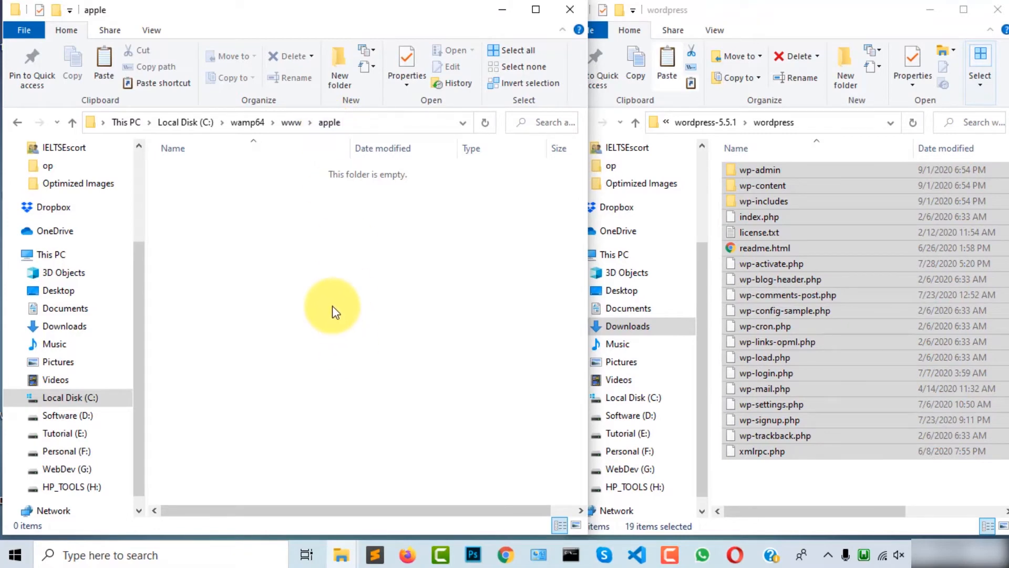
key(ctrl+v)
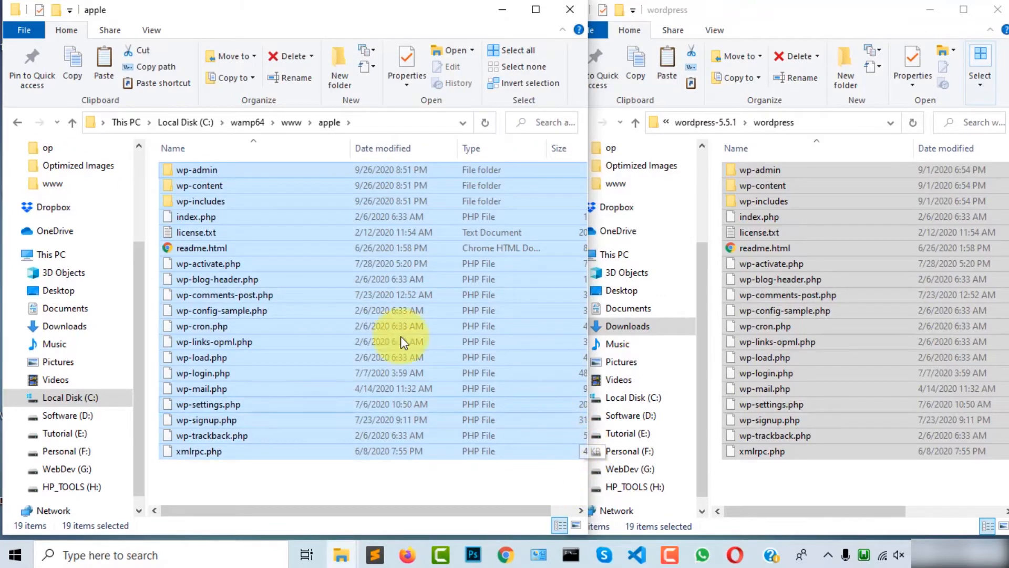
drag(812, 10, 643, 28)
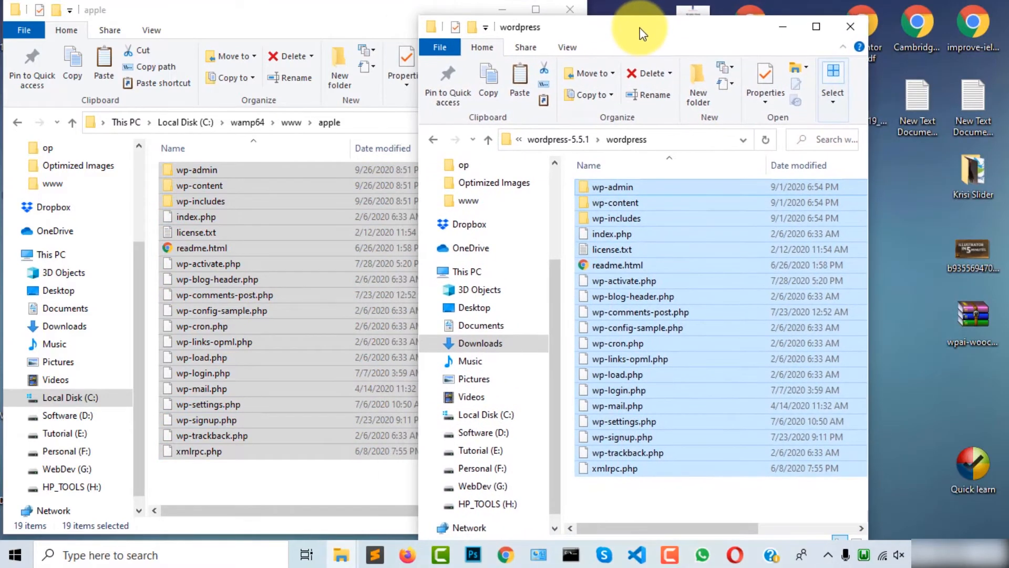
click(847, 24)
click(536, 10)
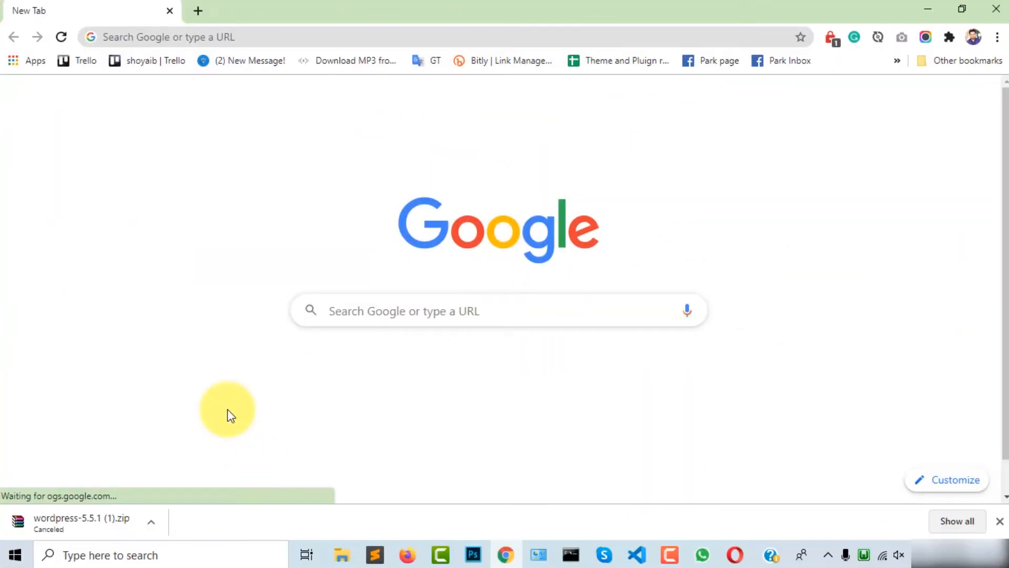
Step: Load localhost/apple in the Chrome address bar
click(226, 33)
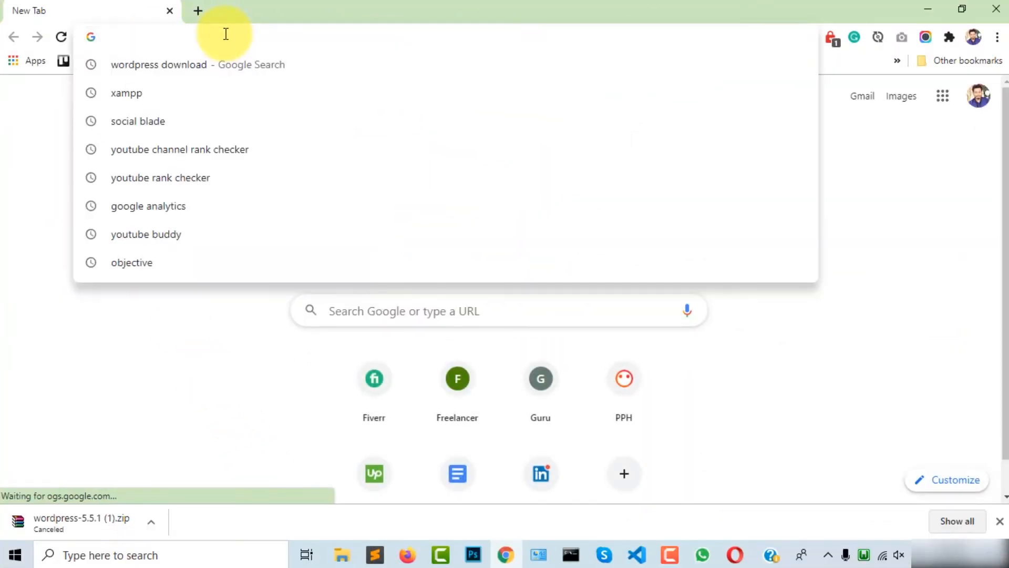
text(l)
key(Right)
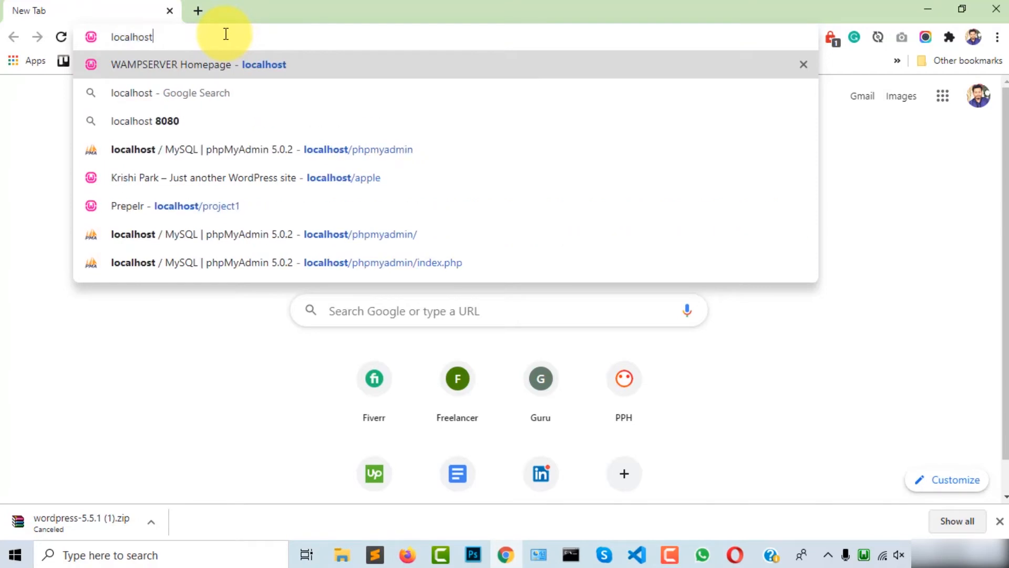
text(/)
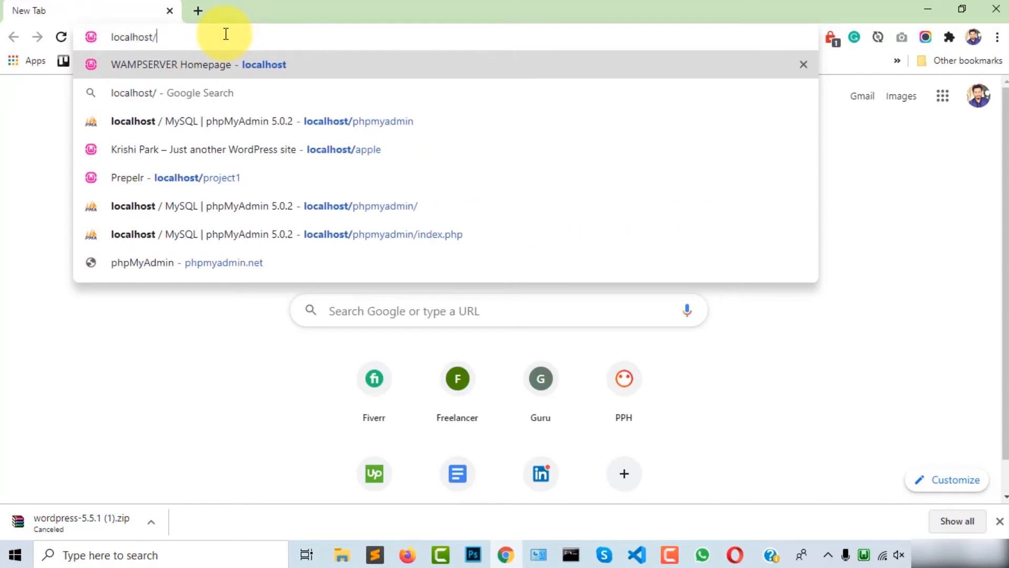
text(apple)
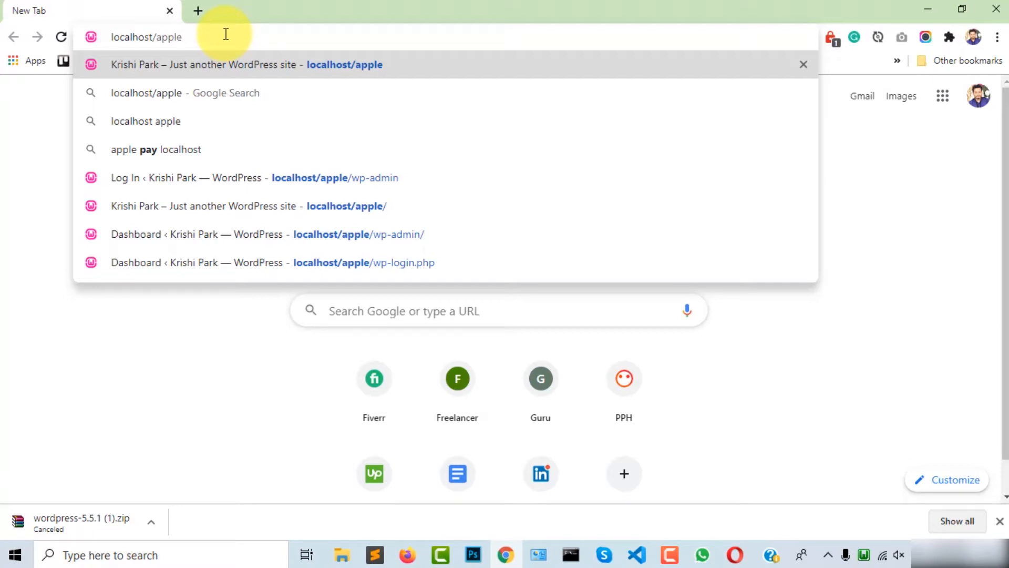
key(Return)
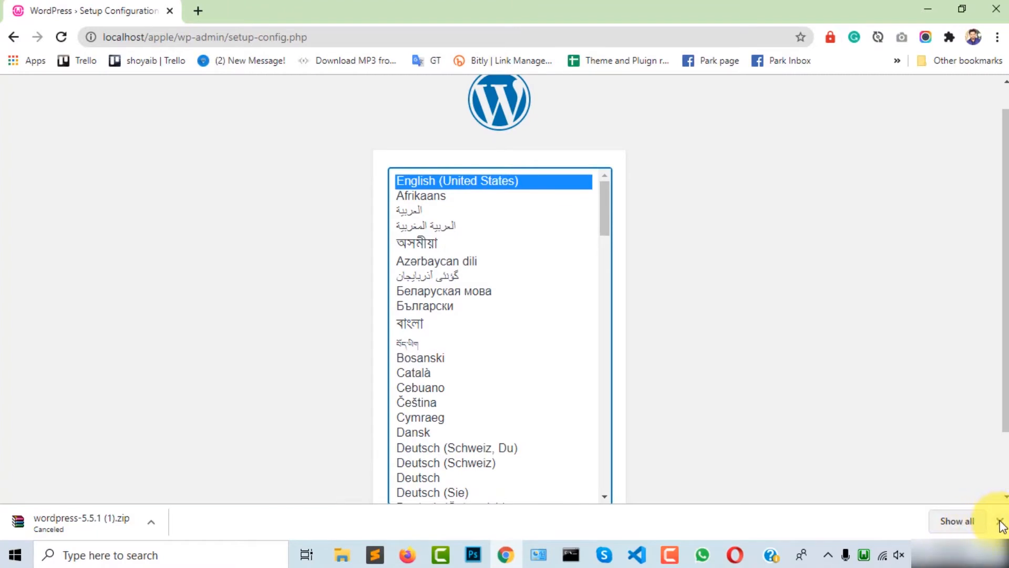
Step: Dismiss the downloads bar and continue setup with English (United States)
click(1000, 521)
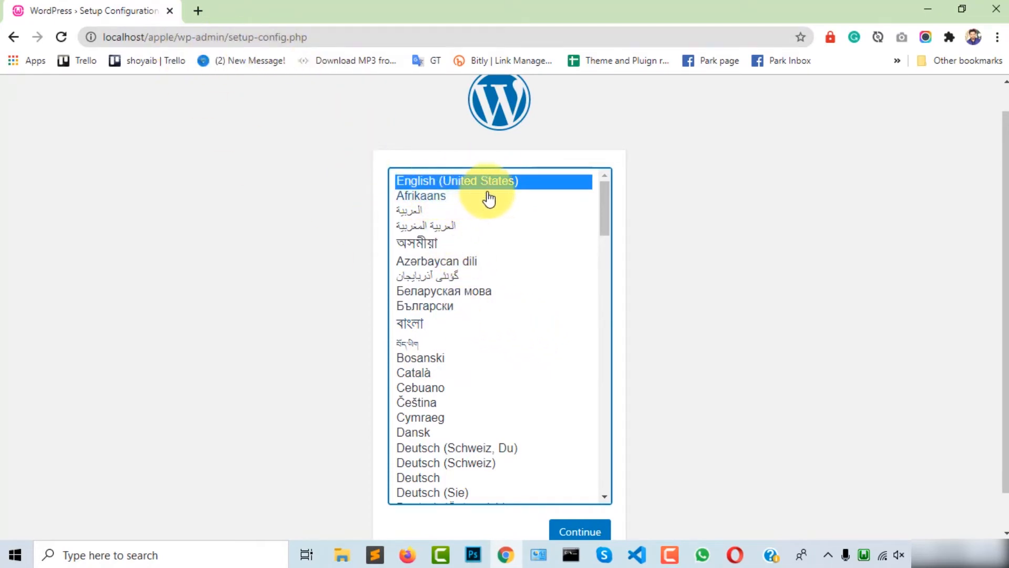
scroll(497, 218, down, 2)
scroll(463, 200, up, 2)
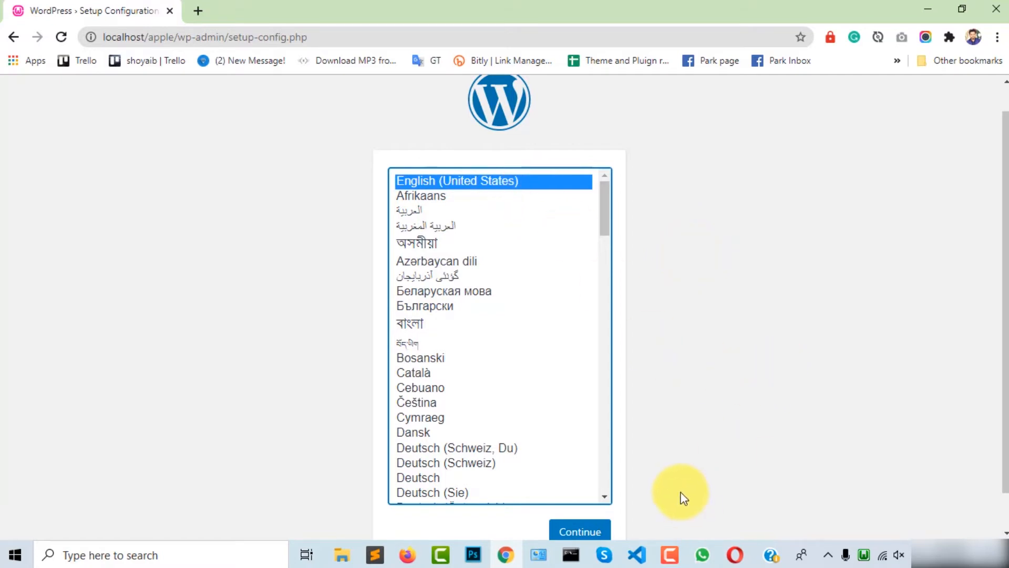
click(581, 531)
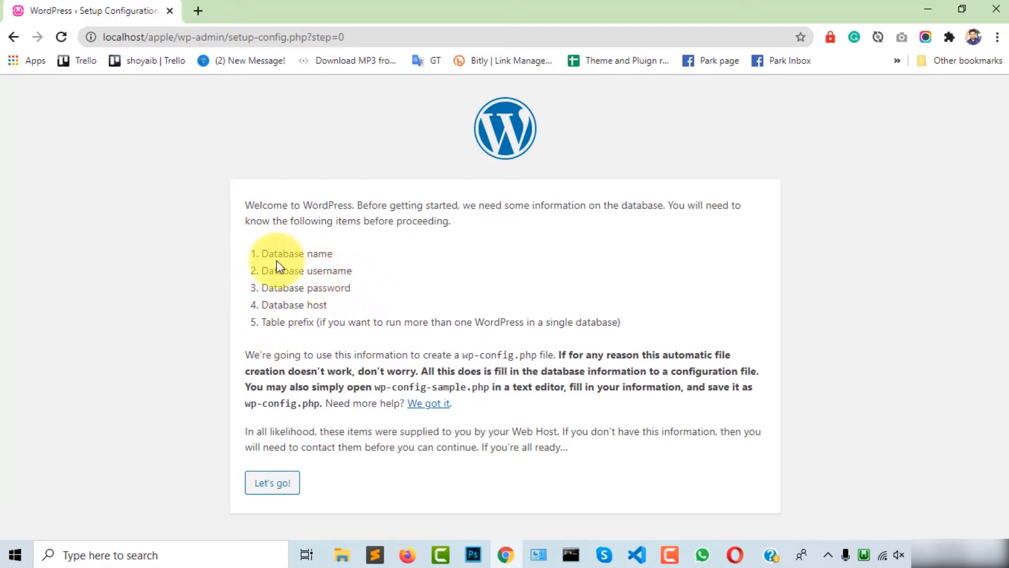
drag(268, 254, 376, 252)
click(378, 252)
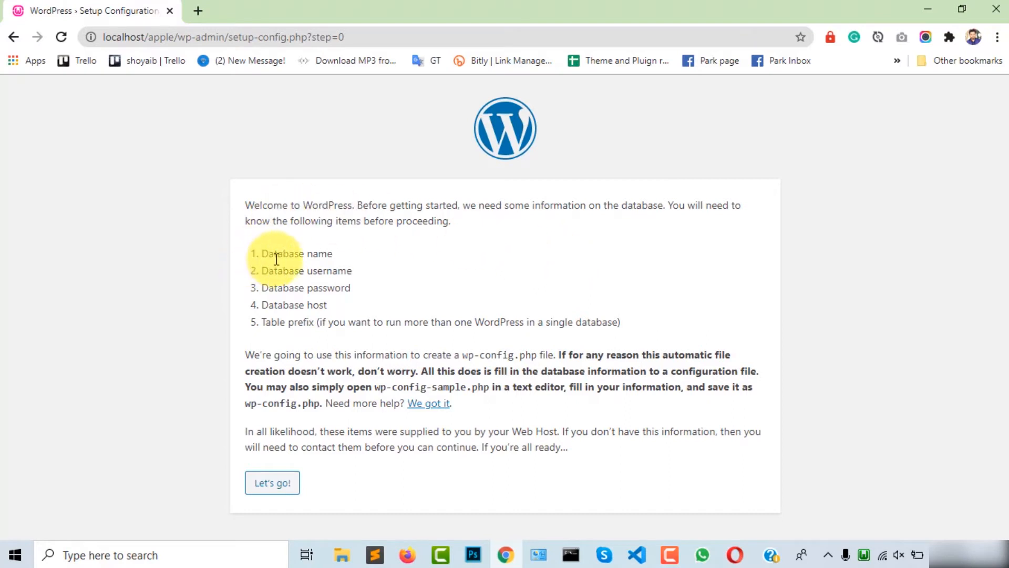
drag(277, 254, 421, 260)
click(431, 277)
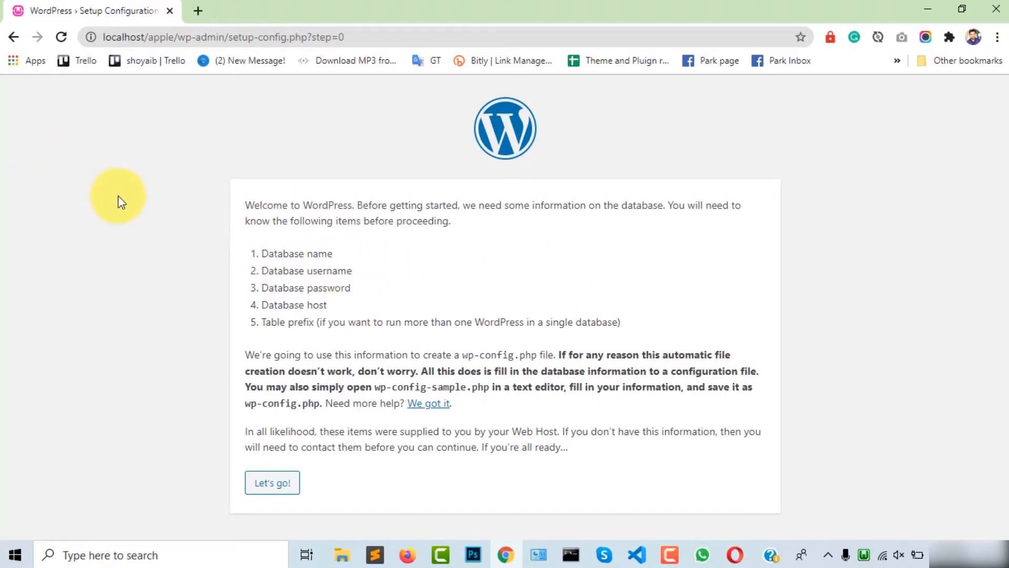
click(198, 11)
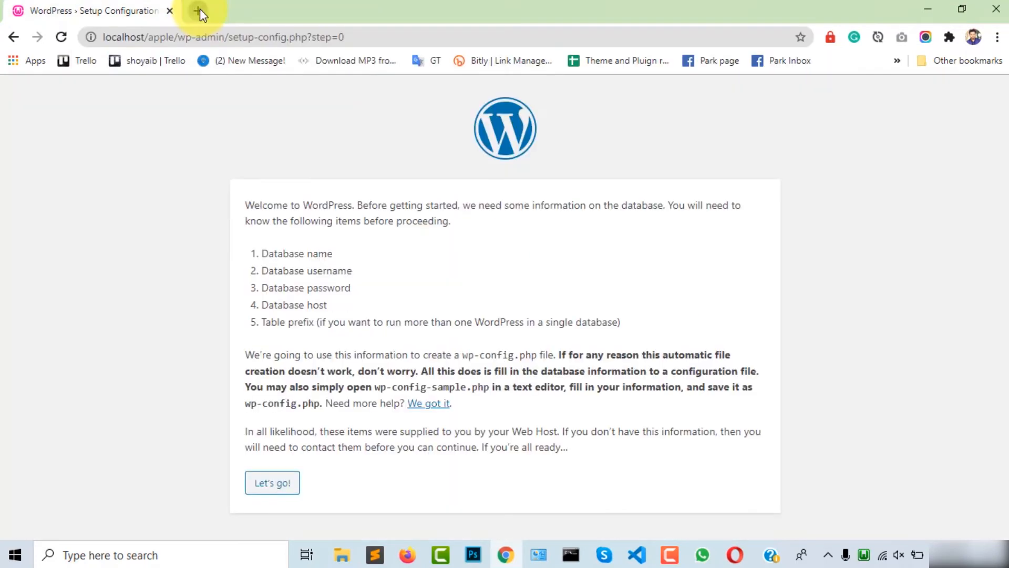
Step: Load localhost/phpmyadmin in a new browser tab
click(197, 11)
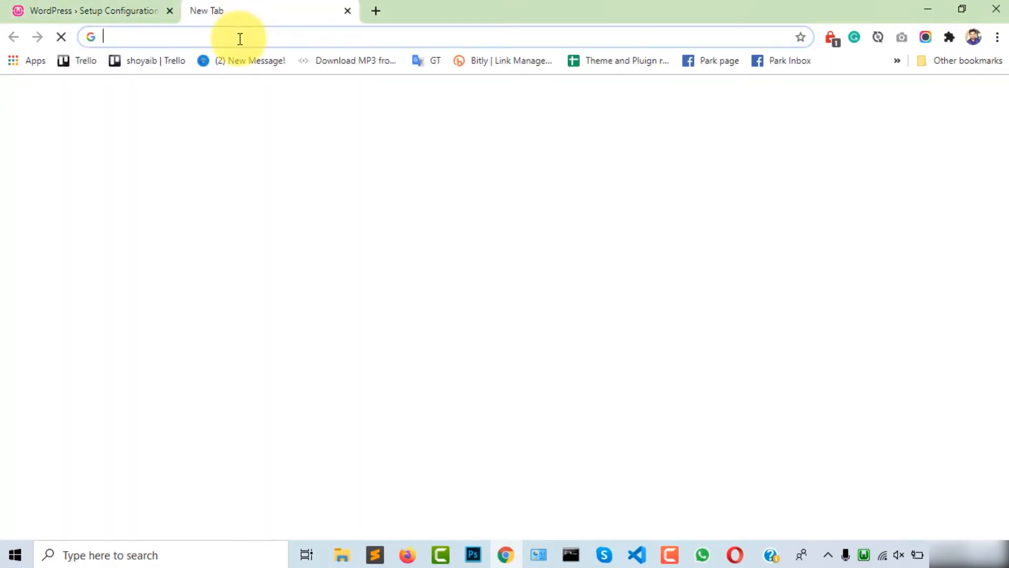
click(241, 39)
text(localhost/)
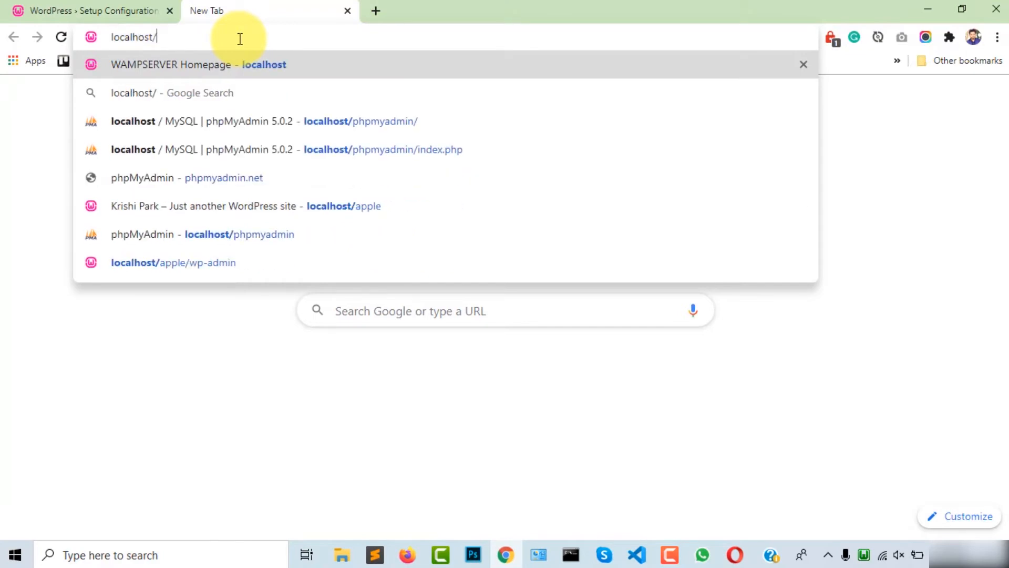
text(phpmyadmin)
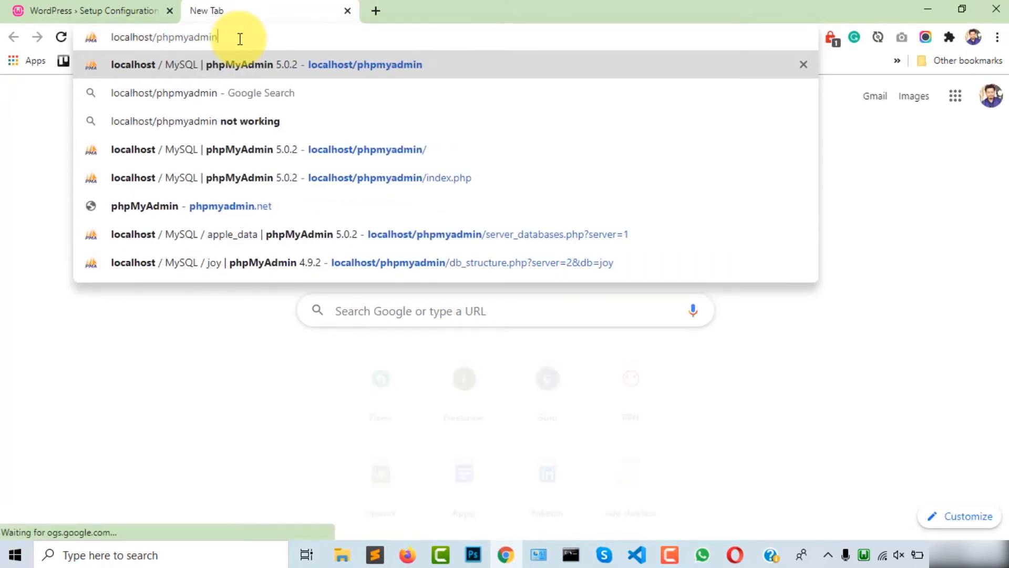
key(Return)
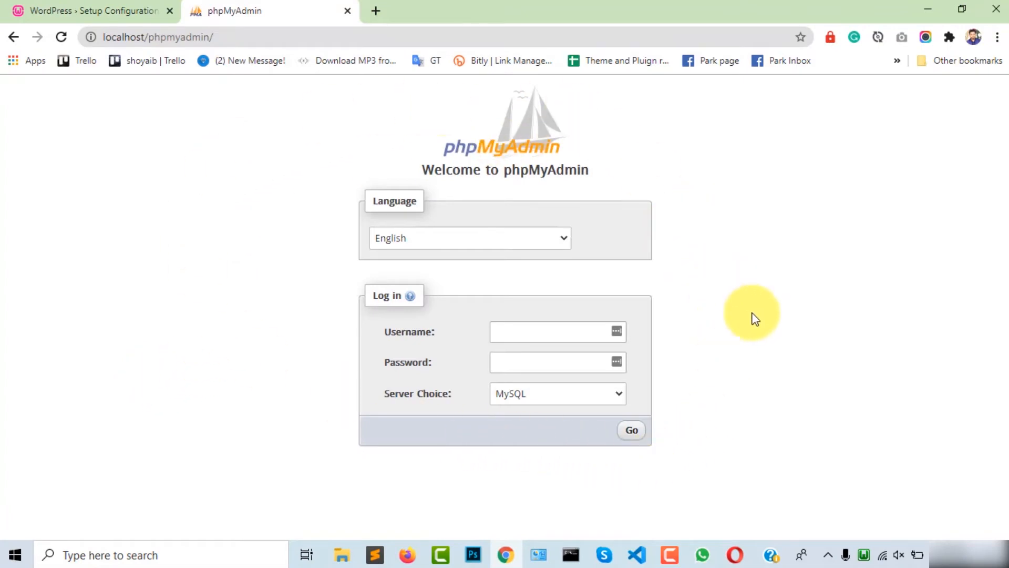
key(ctrl+t)
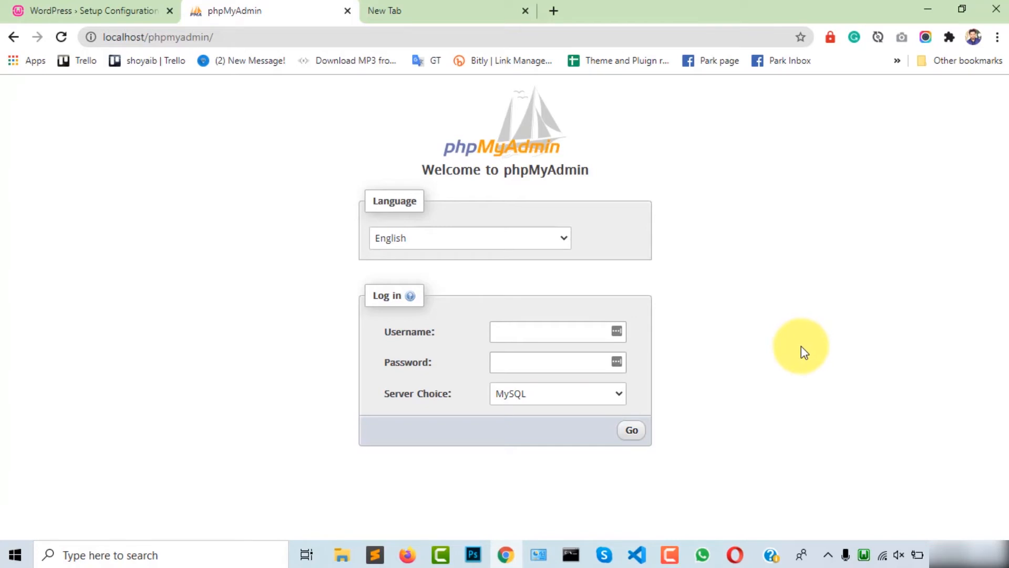
Step: Log in to phpMyAdmin as root with a blank password
click(540, 332)
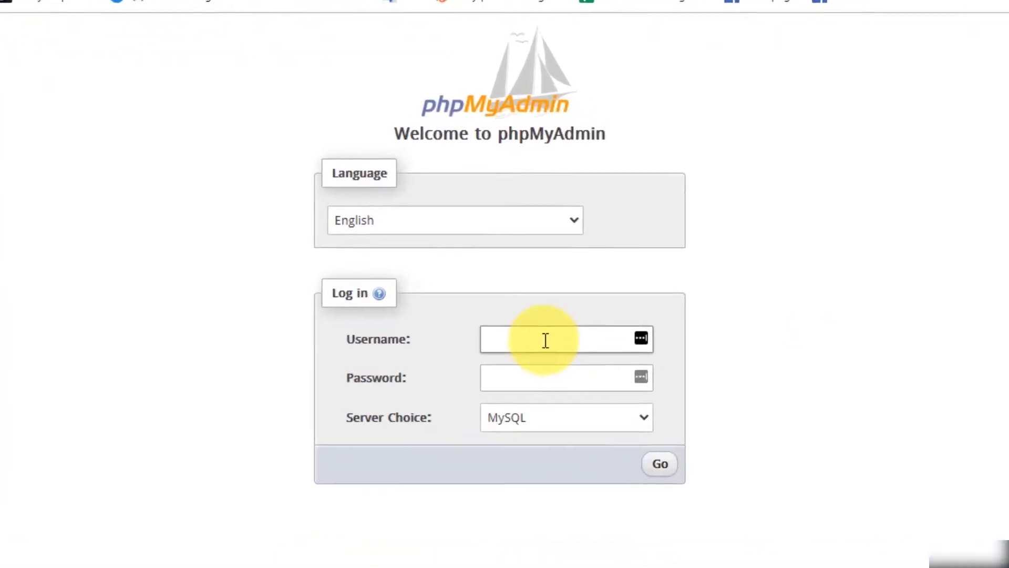
text(root)
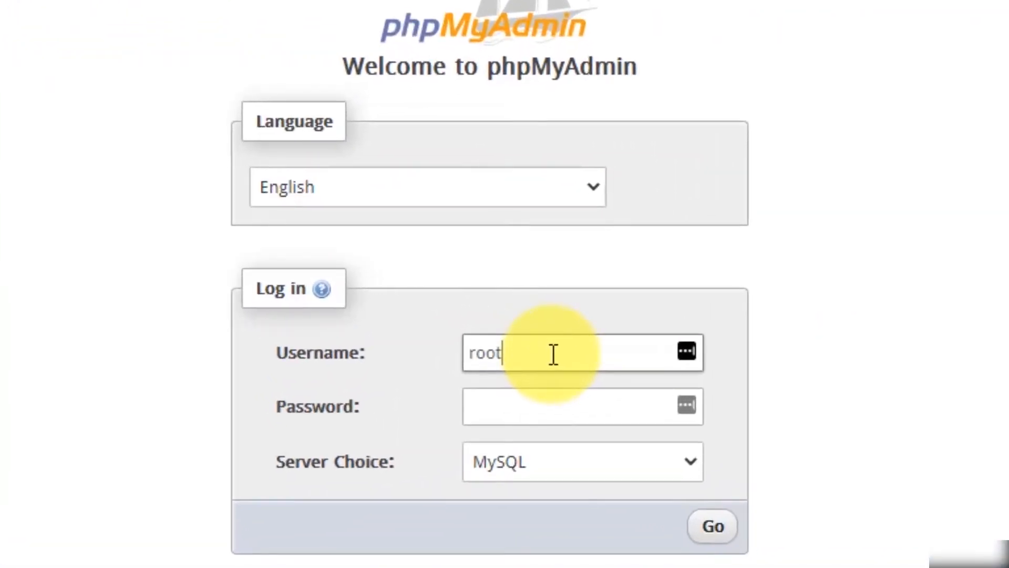
click(859, 389)
click(586, 403)
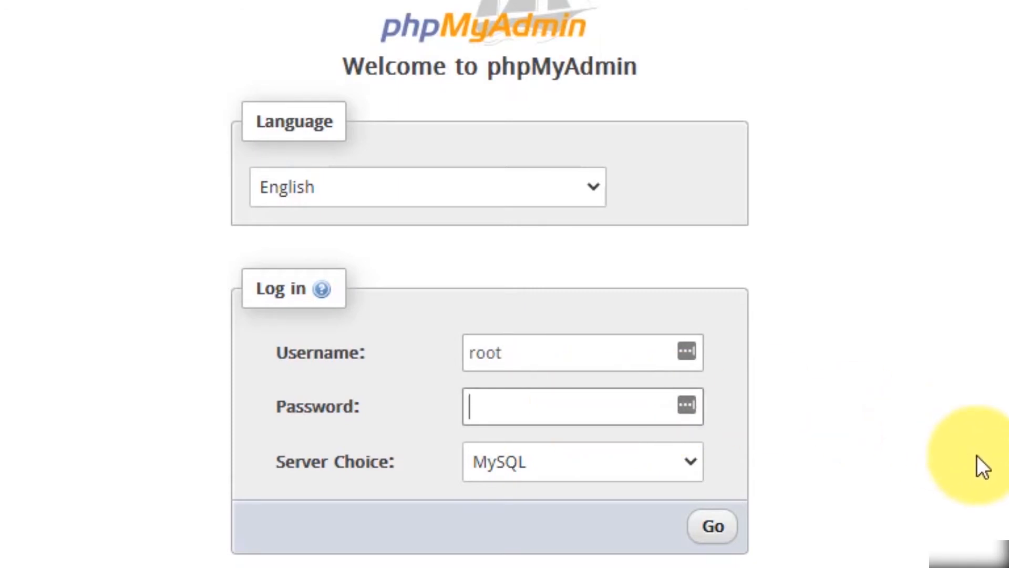
click(935, 365)
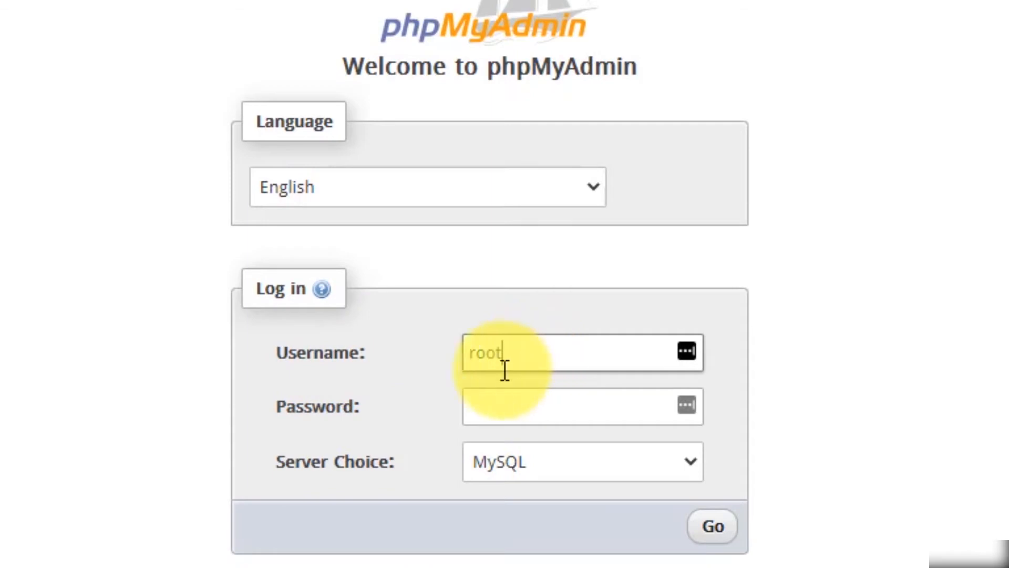
click(545, 408)
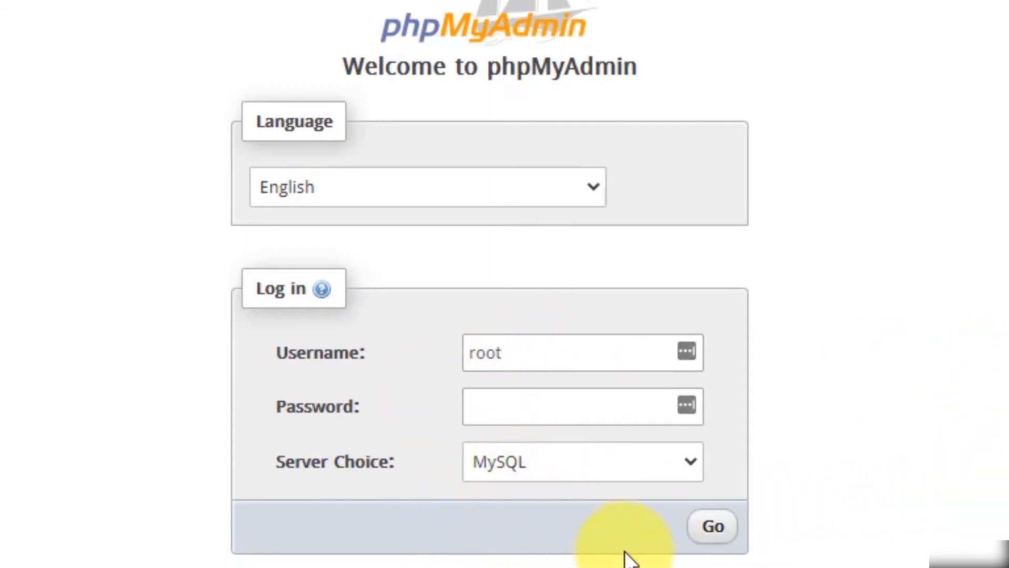
click(710, 526)
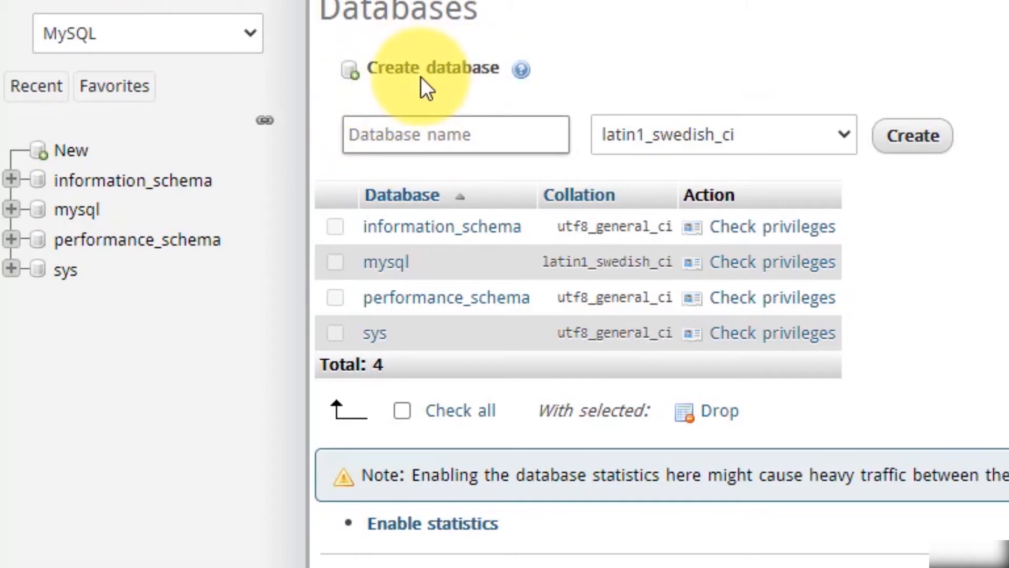
Step: Create a new empty database named project1 on the Databases page
click(421, 131)
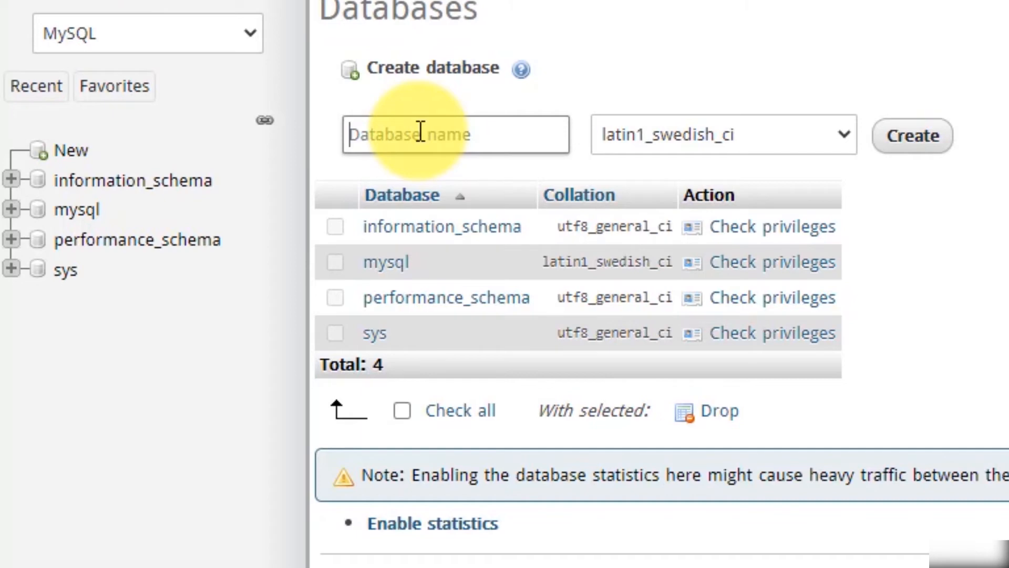
text(por)
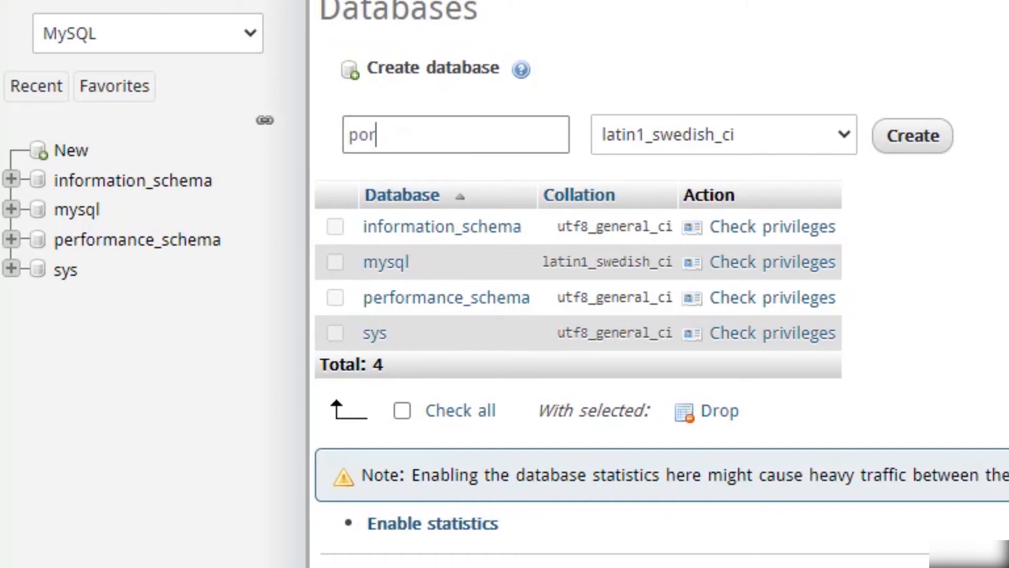
text(ject1)
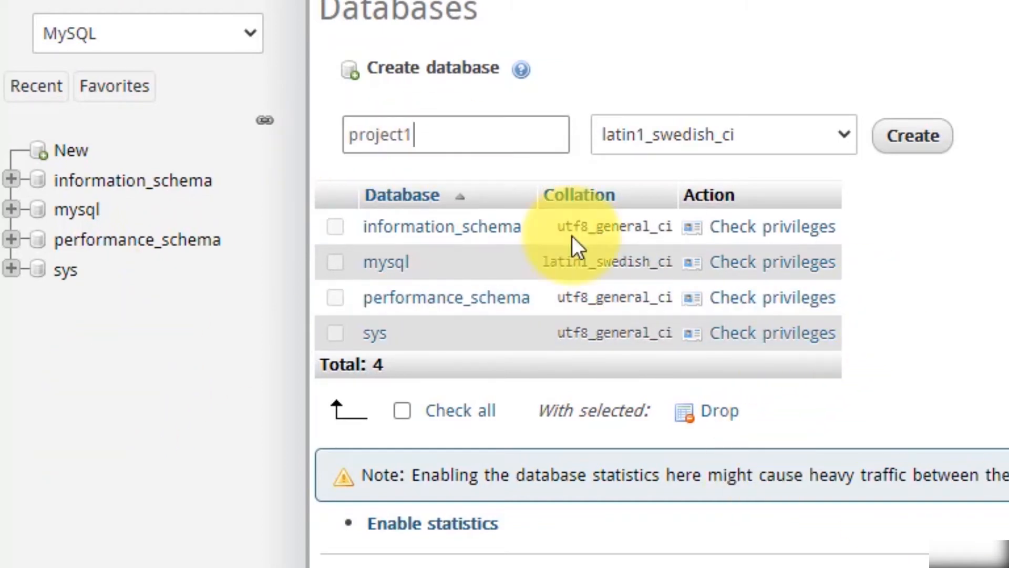
double_click(366, 144)
click(165, 435)
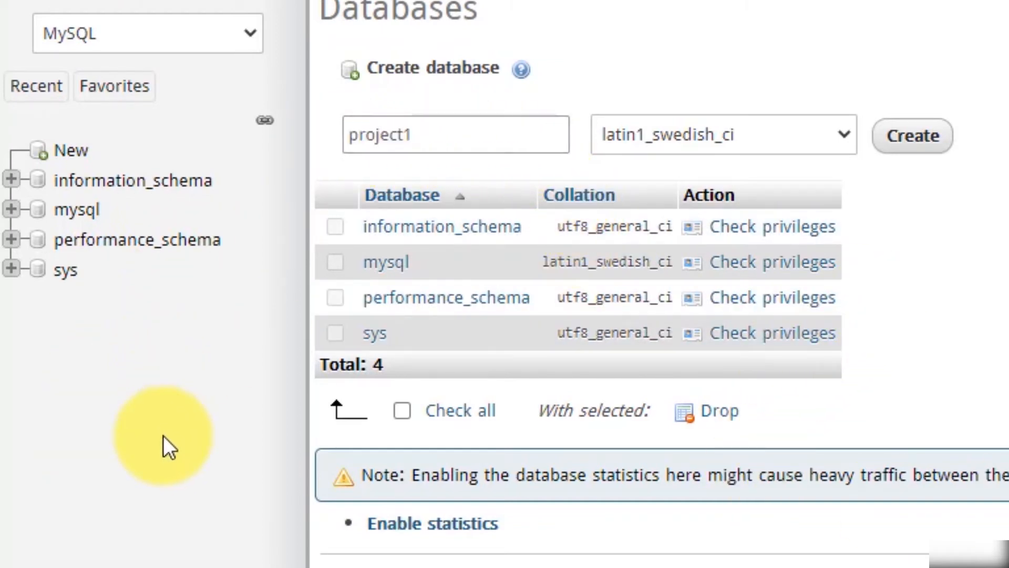
click(473, 135)
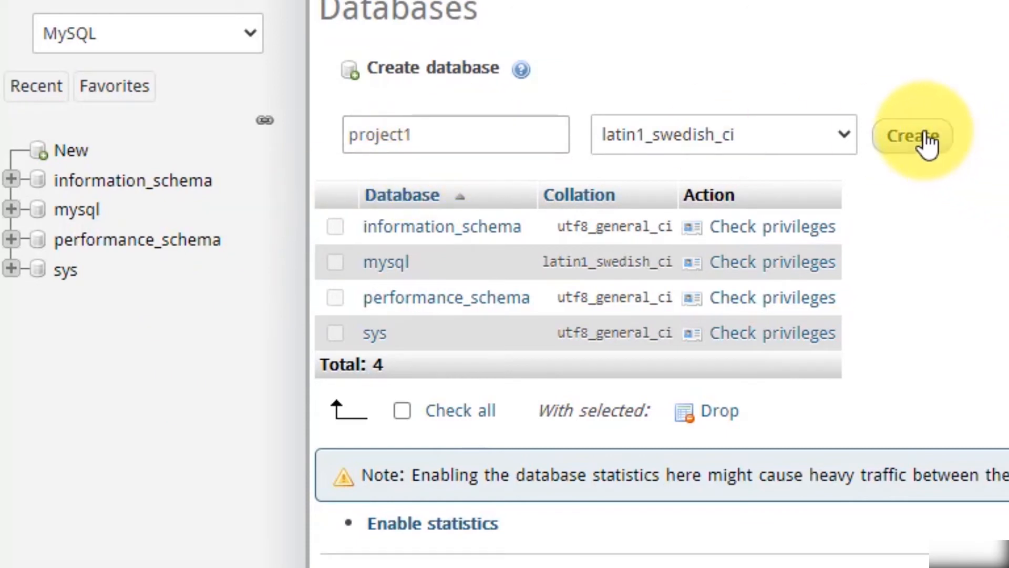
click(920, 141)
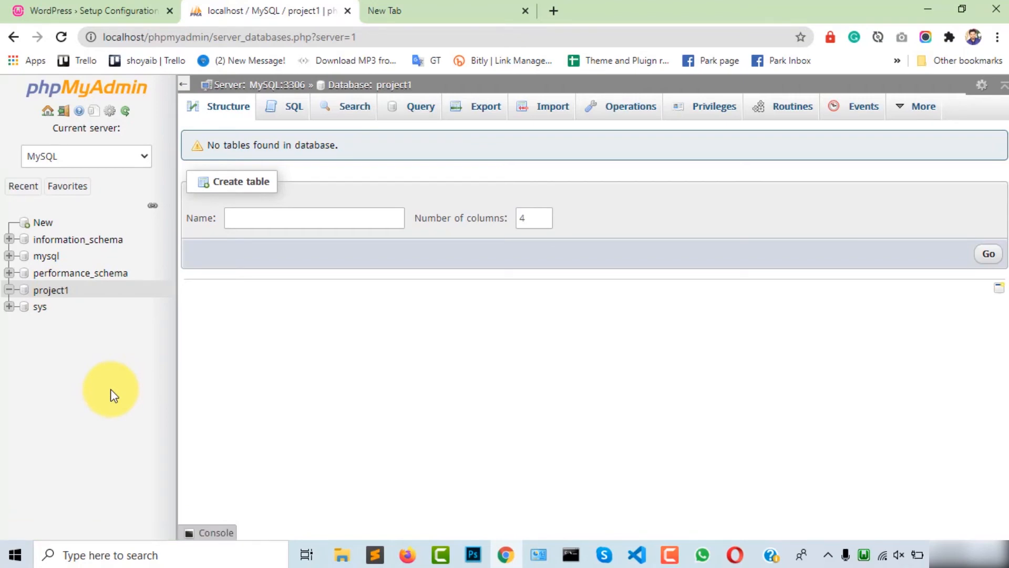
key(alt+Tab)
Step: Write a note listing DN: project1, DU: root, a blank DP, HN: localhost and a custom table prefix
text(D)
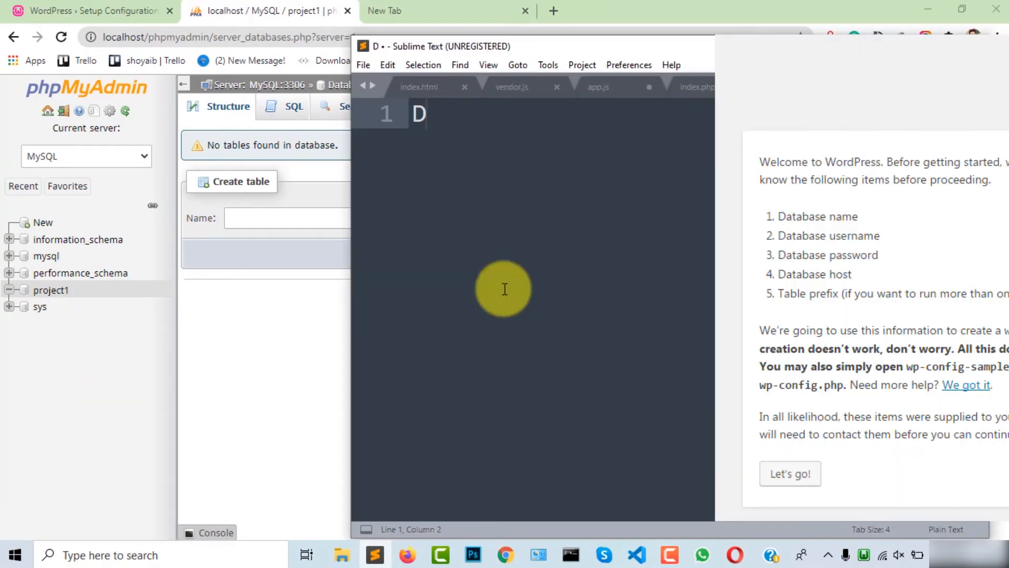
text(N:)
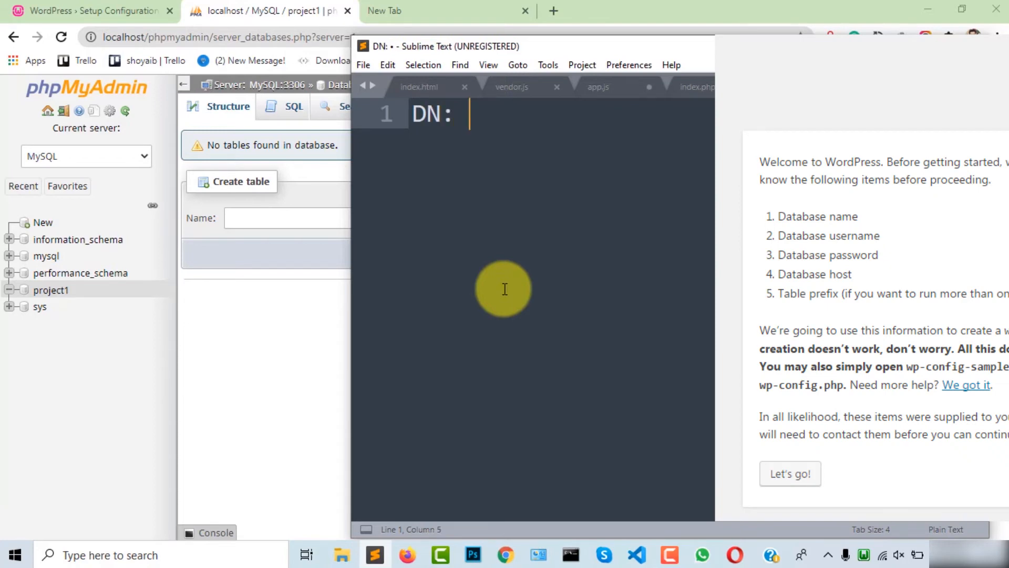
text( project)
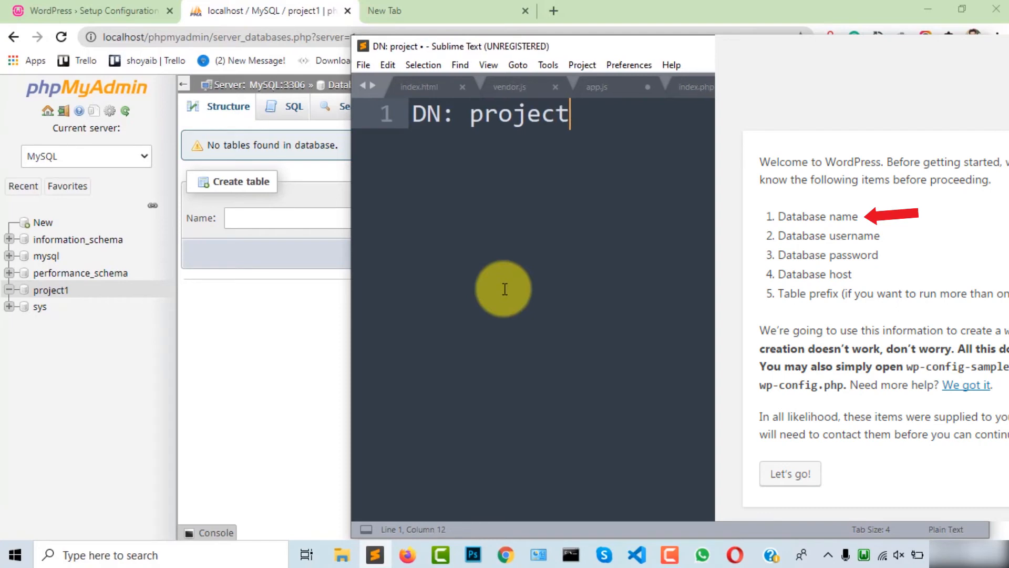
text(1)
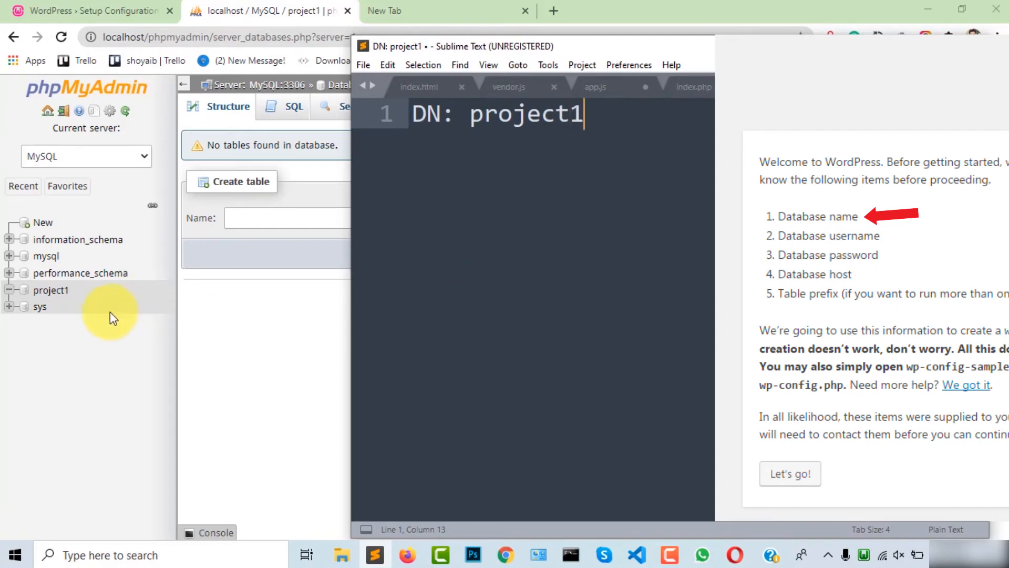
key(Return)
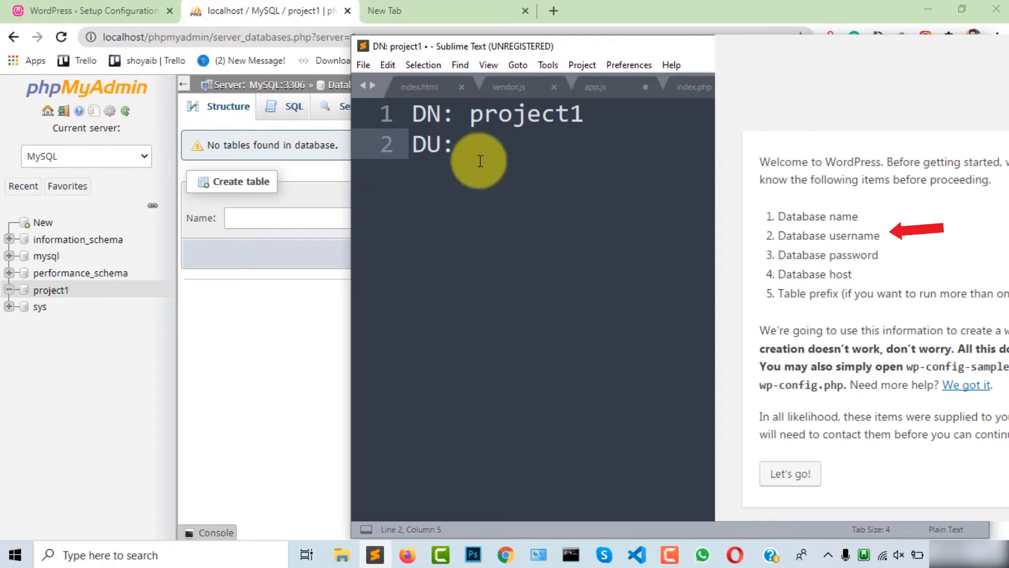
text(DU: root)
key(Return)
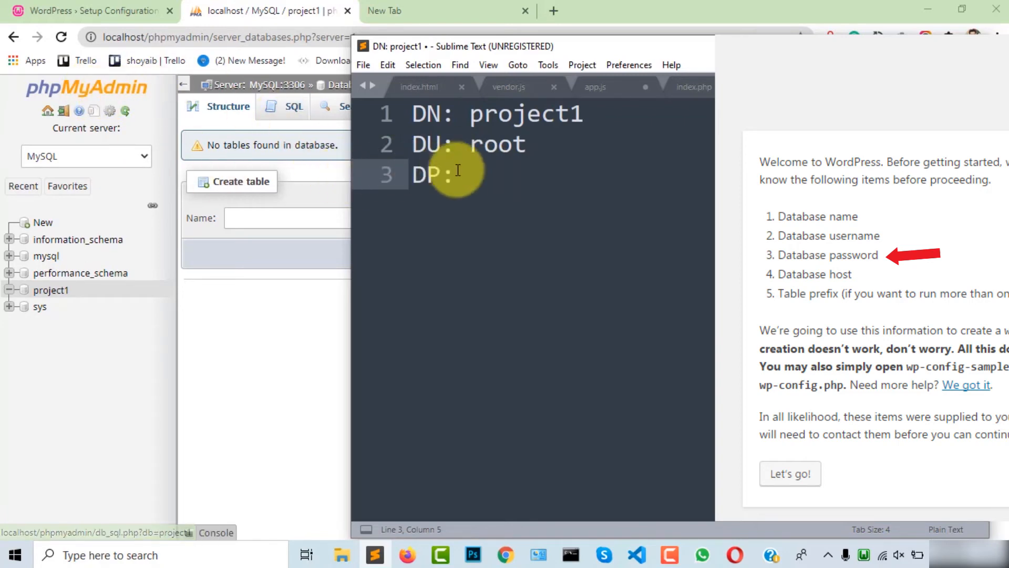
key(Return)
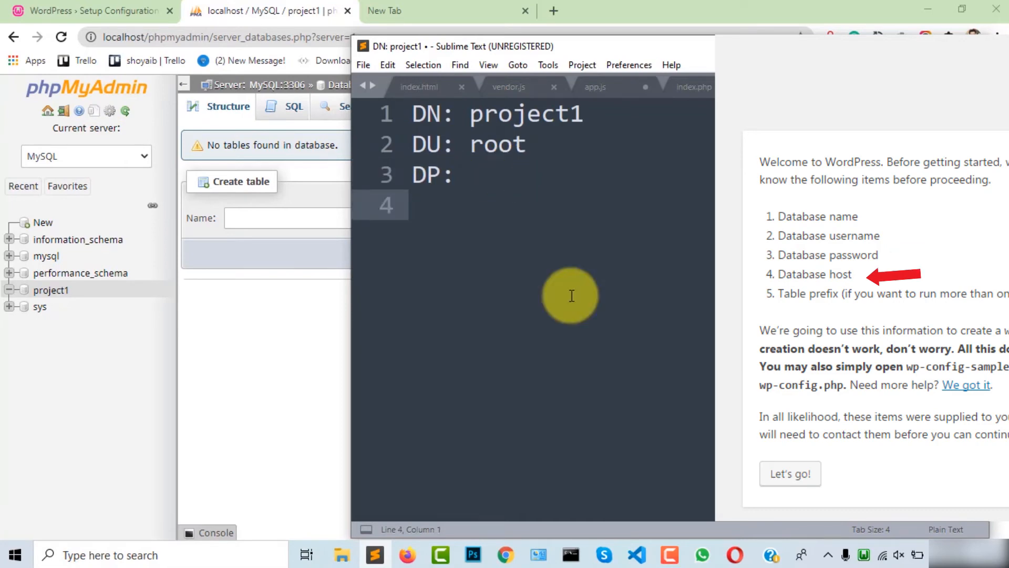
text(HN: localhost)
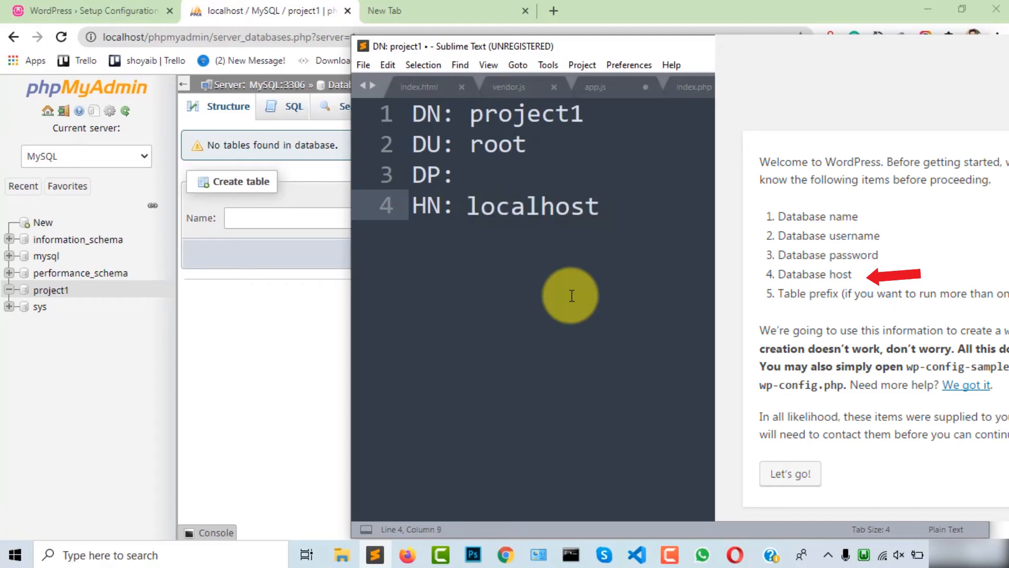
key(Return)
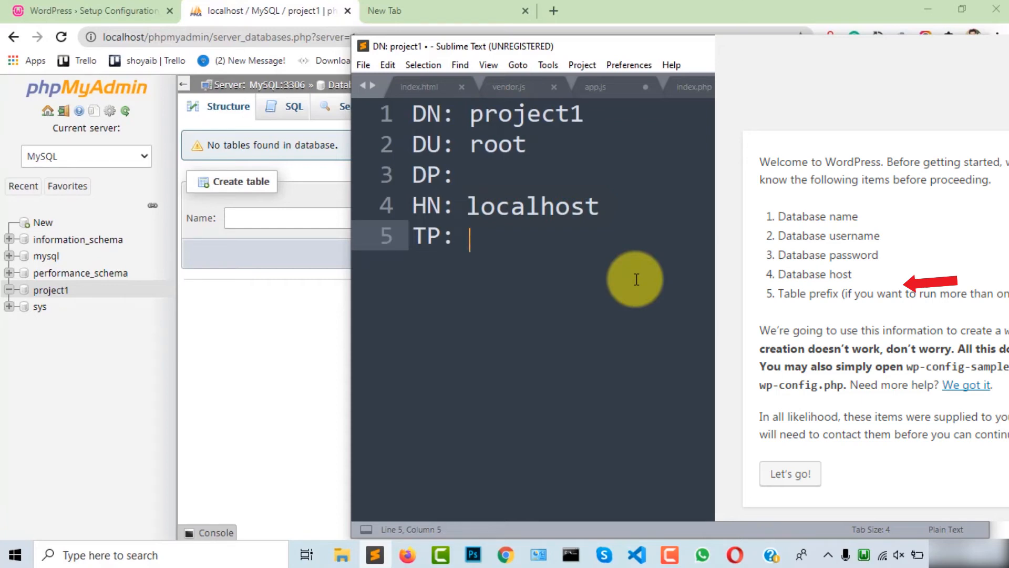
text(sakib)
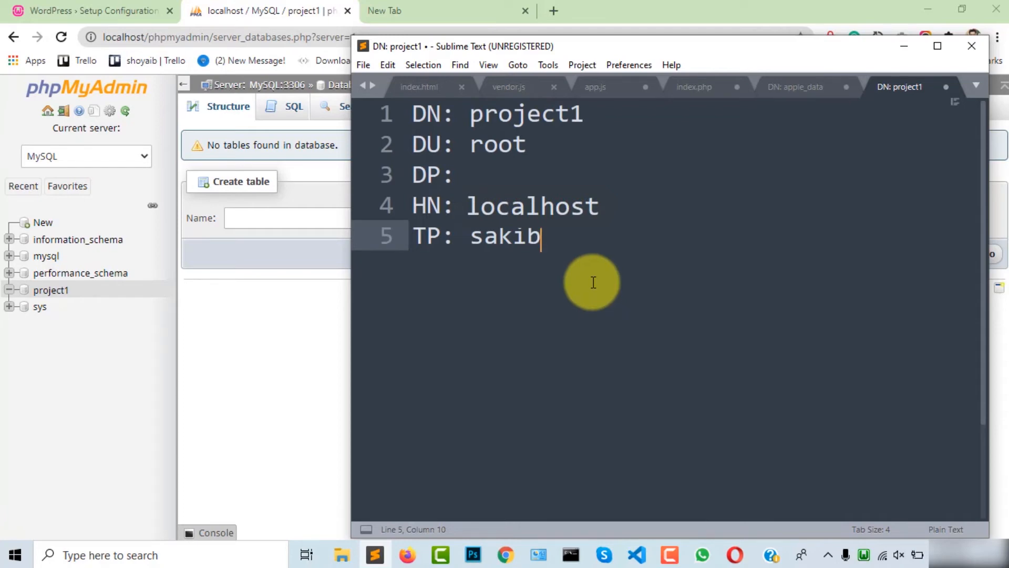
click(101, 8)
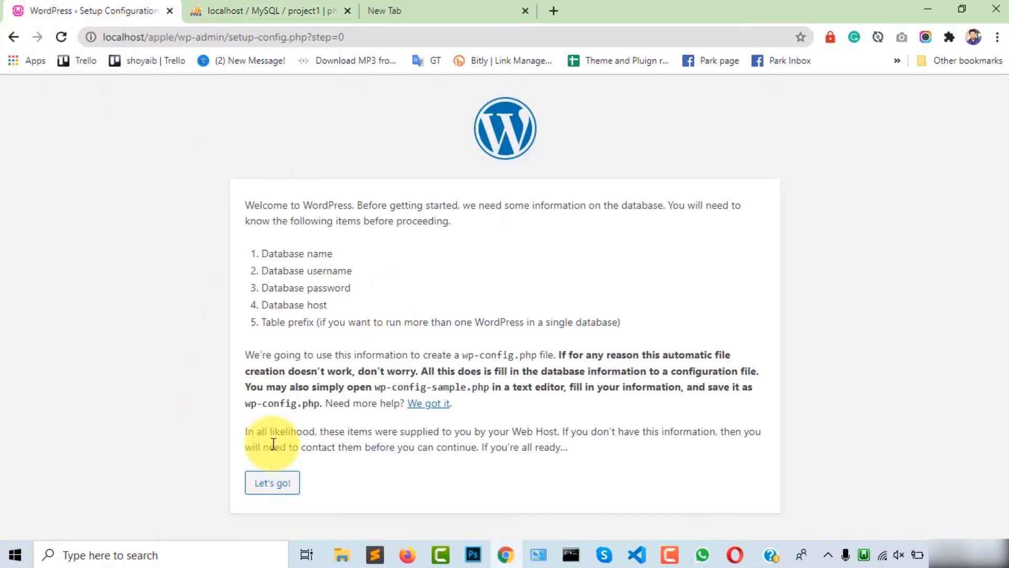
Step: Paste project1 from the notes over 'wordpress' in the setup form's Database Name field
click(271, 485)
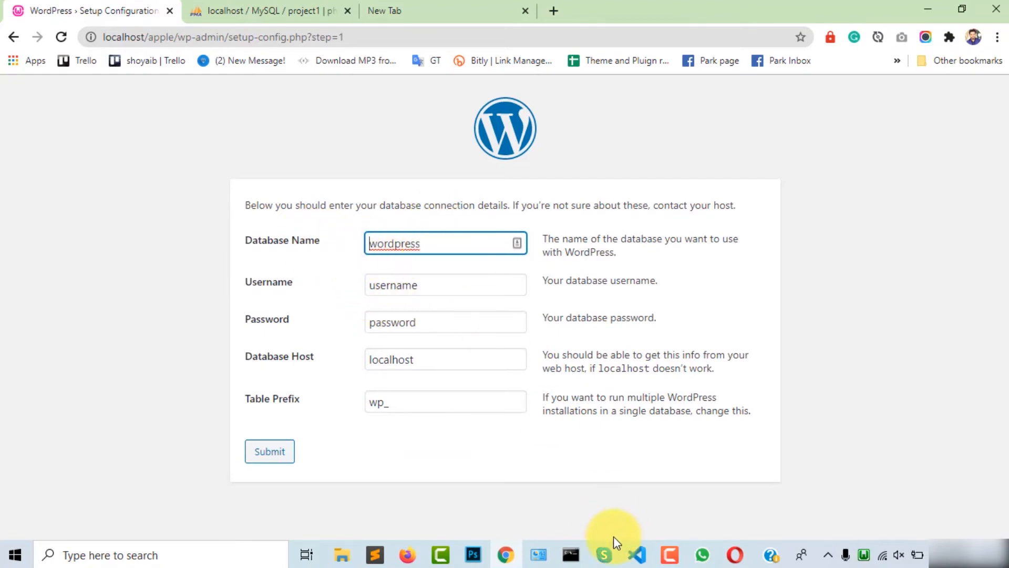
click(375, 555)
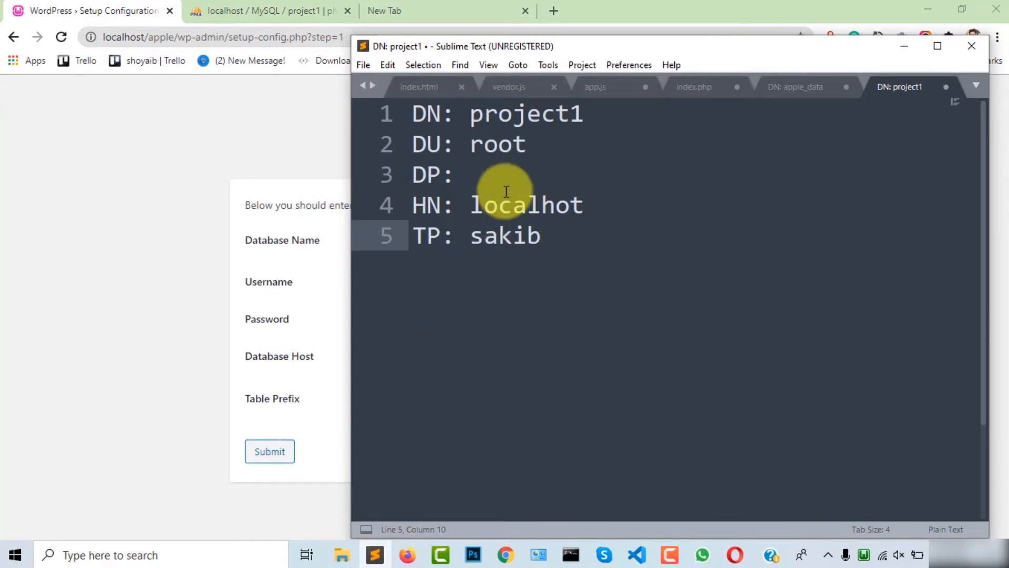
drag(468, 113, 601, 115)
key(ctrl+c)
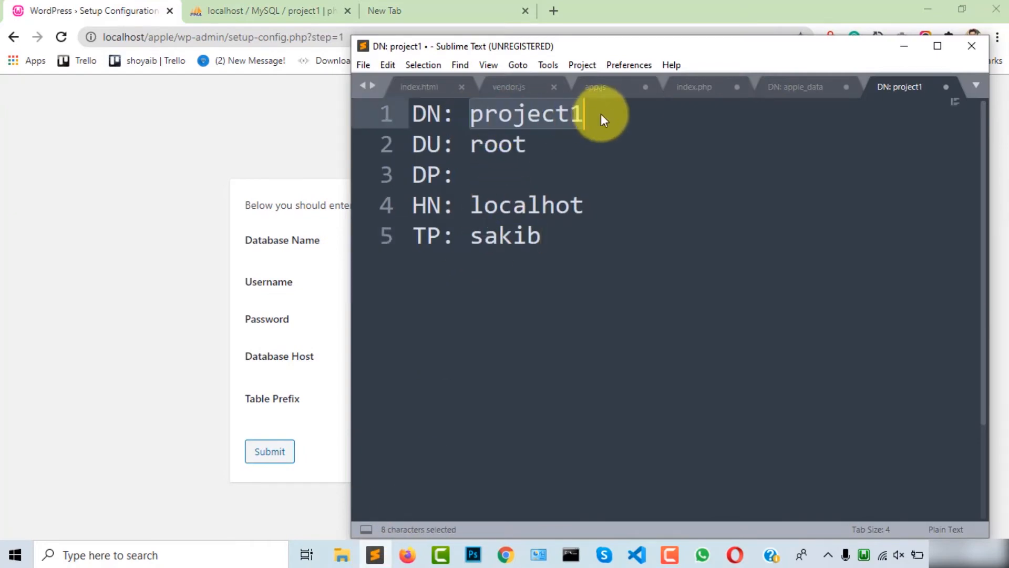
click(118, 284)
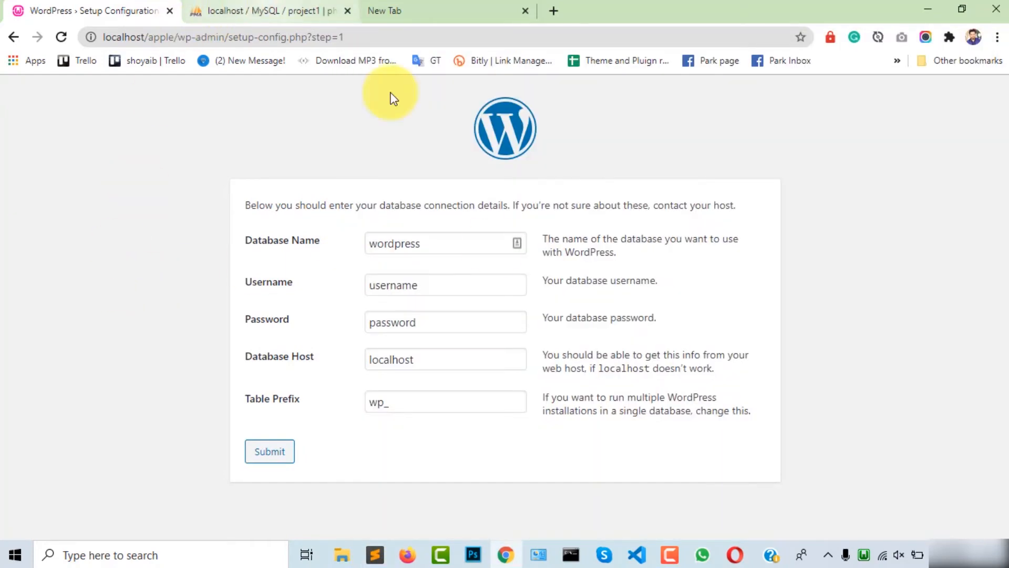
drag(451, 244, 360, 247)
key(ctrl+v)
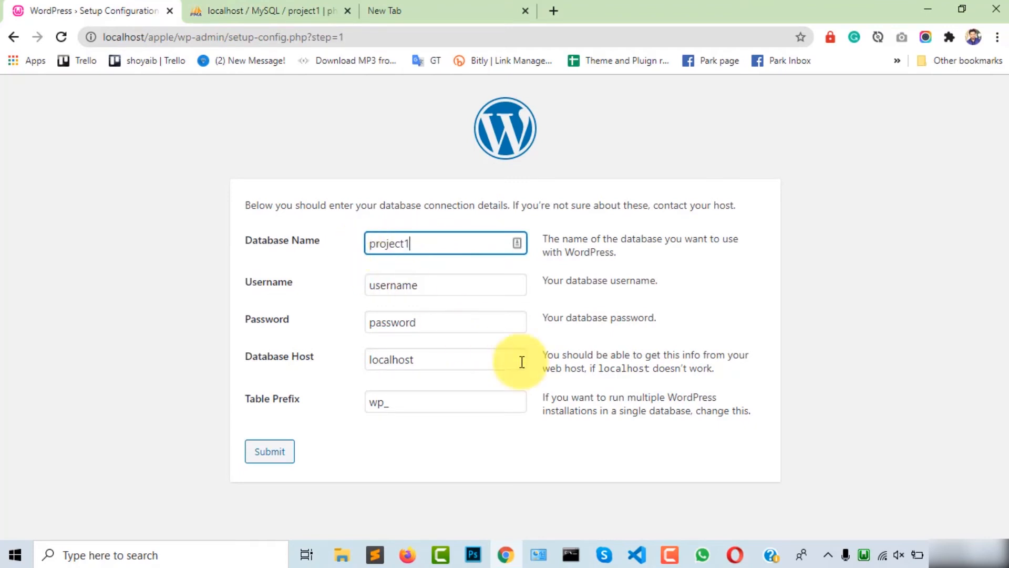
click(269, 6)
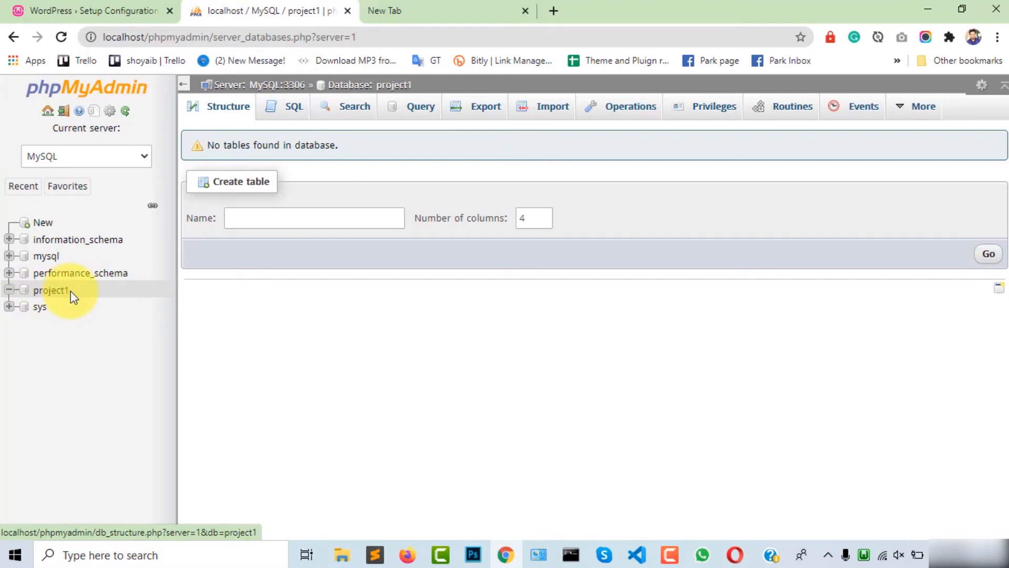
click(94, 10)
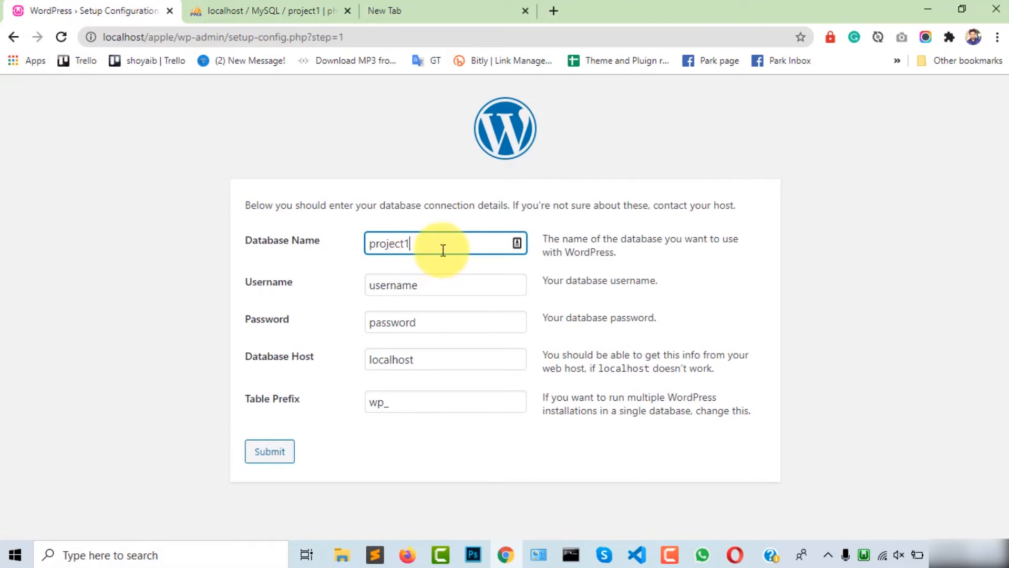
drag(375, 248, 368, 244)
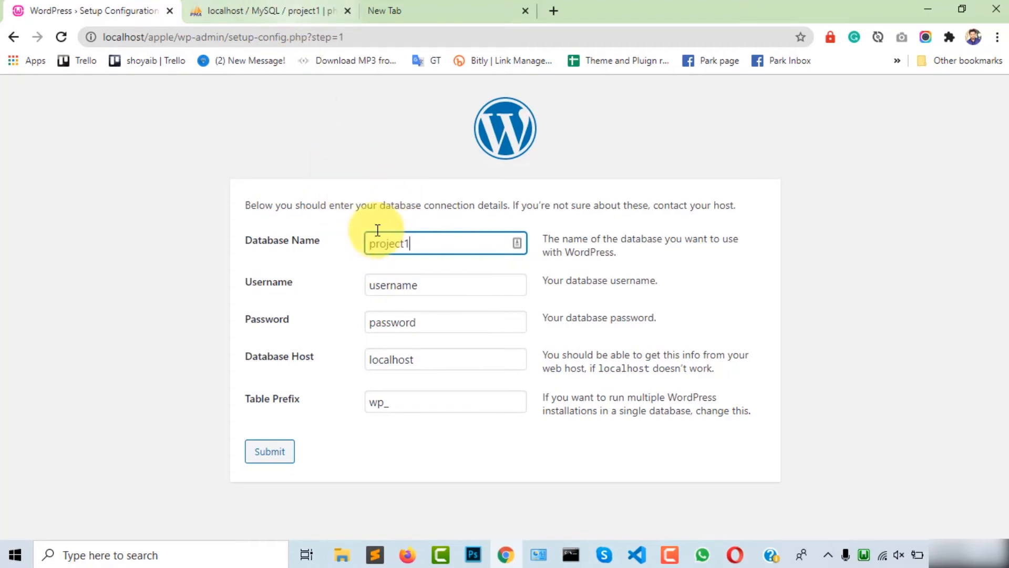
click(282, 16)
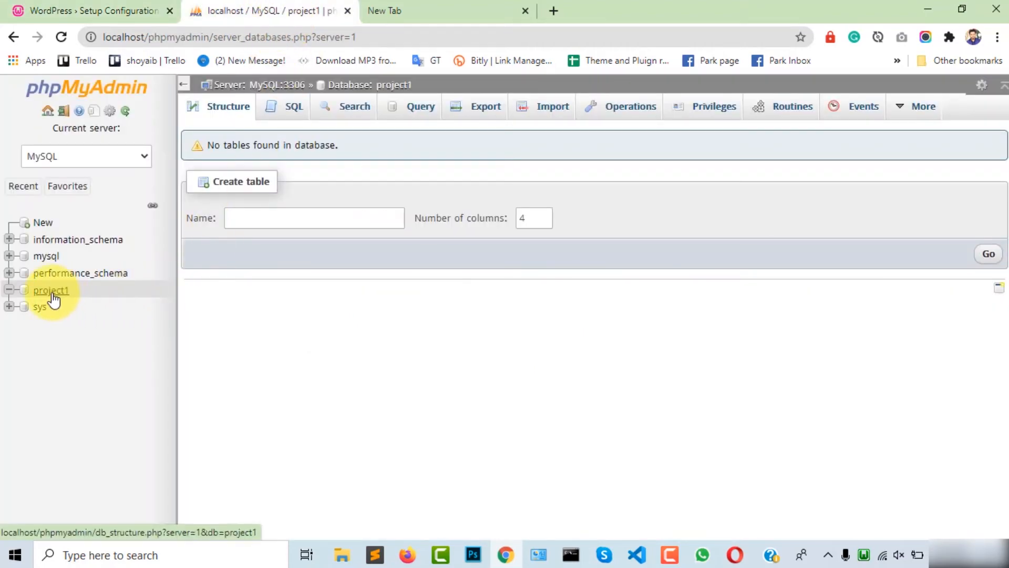
click(95, 11)
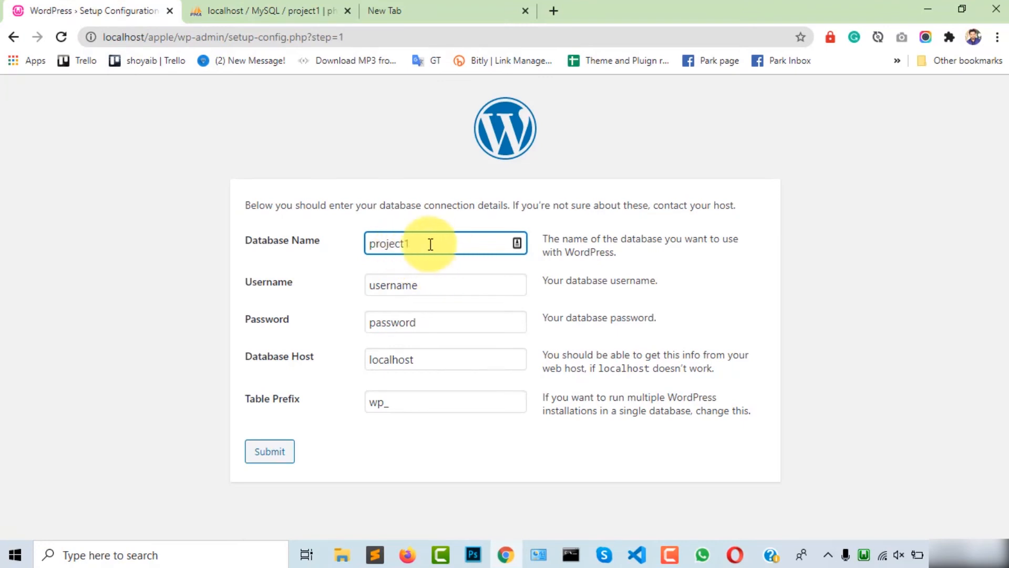
Step: Replace the default database Username with root copied from the notes
click(414, 285)
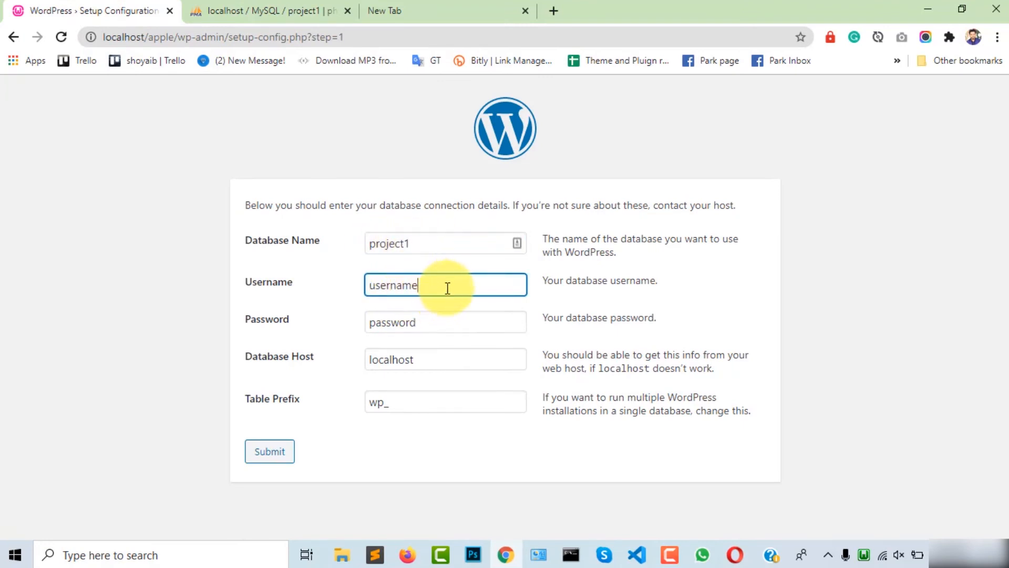
drag(428, 283, 338, 283)
key(BackSpace)
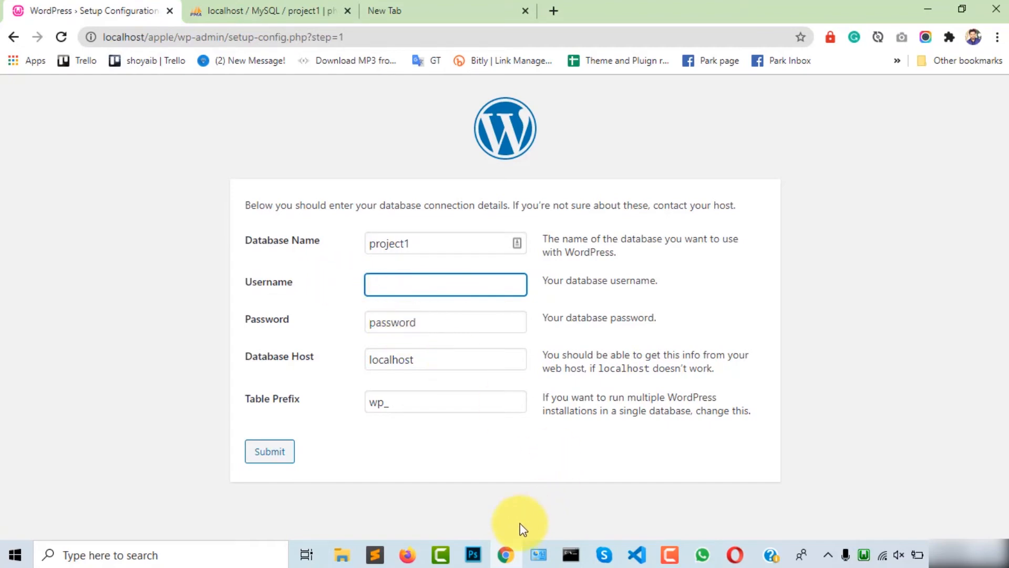
click(375, 554)
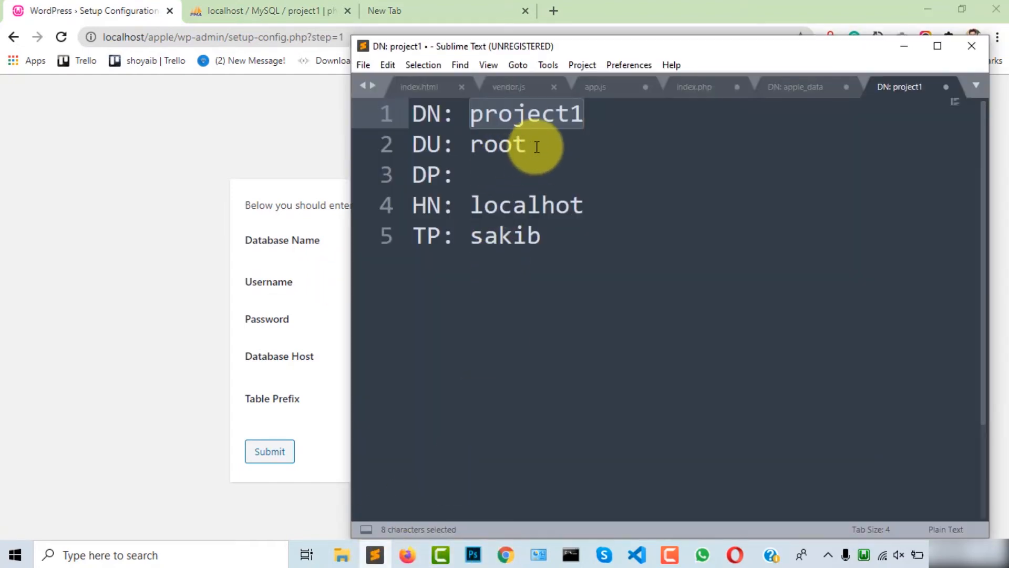
double_click(497, 145)
key(ctrl+c)
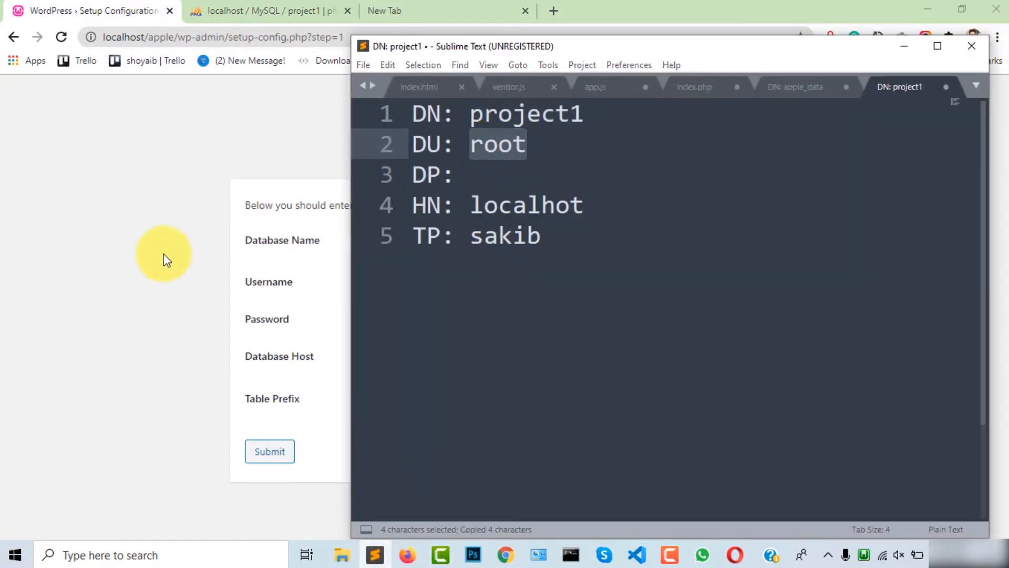
click(163, 253)
click(415, 291)
key(ctrl+v)
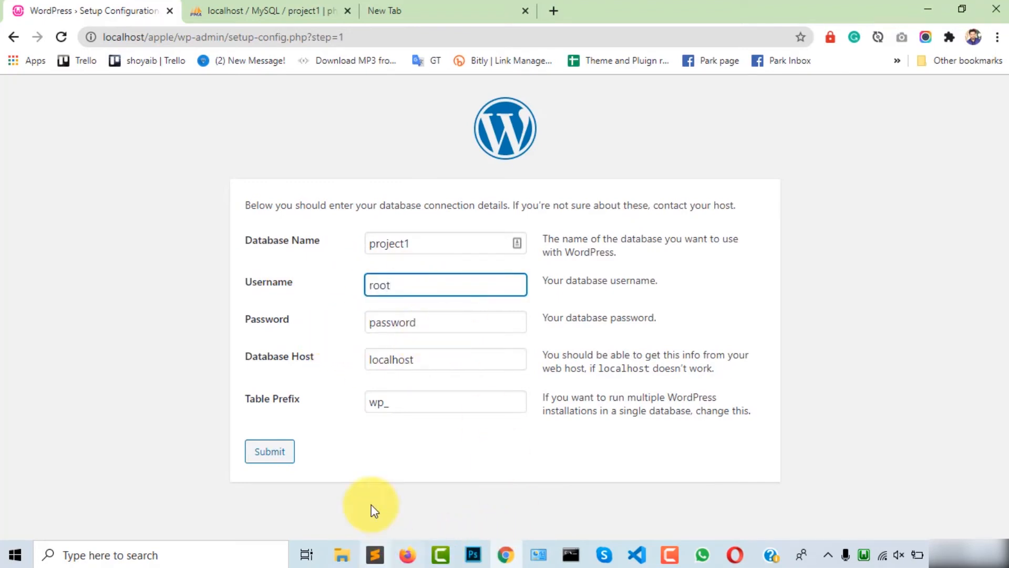
Step: Clear the Password field so the database password is blank
click(378, 554)
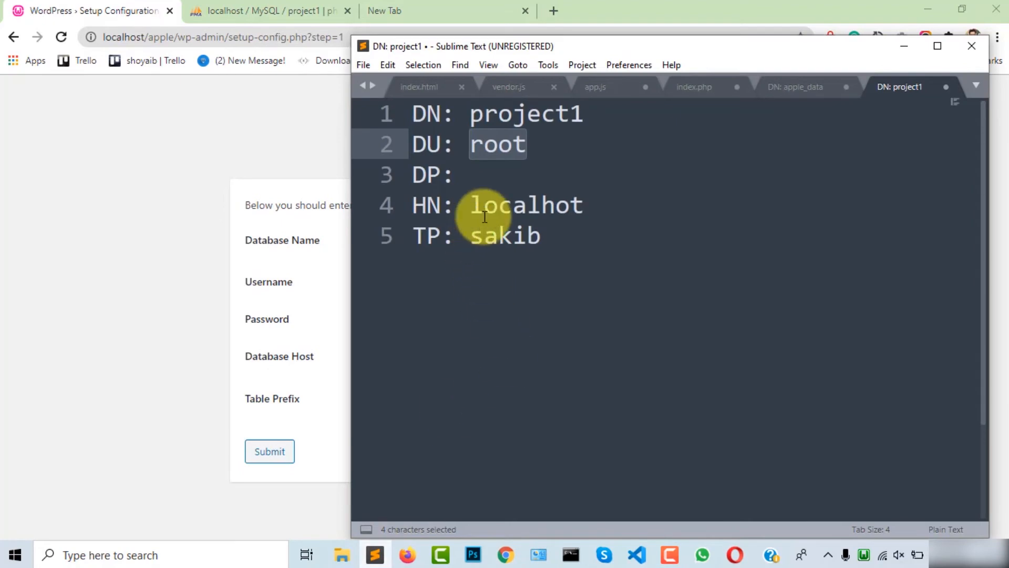
click(486, 175)
click(128, 330)
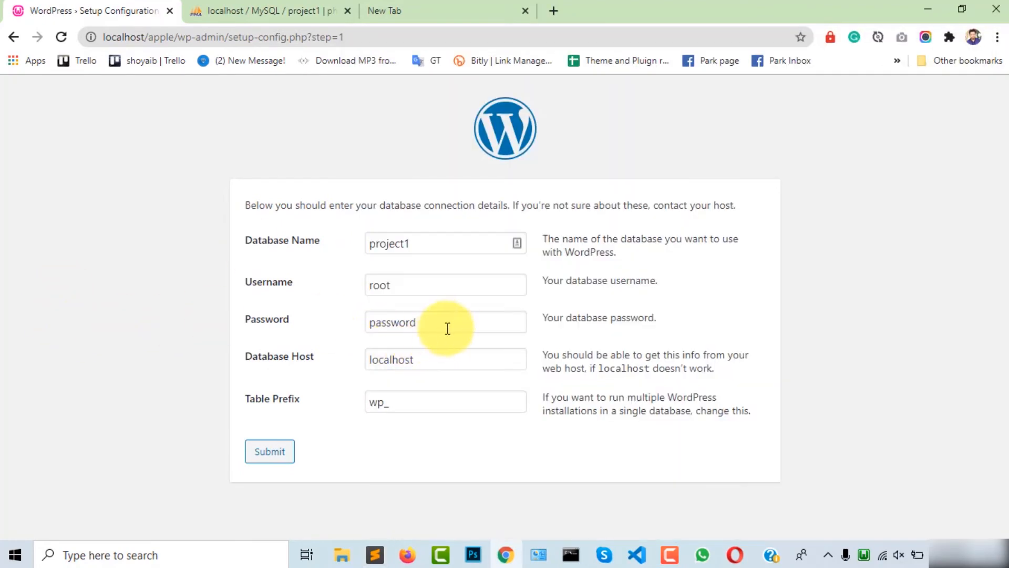
drag(446, 328, 329, 325)
click(391, 323)
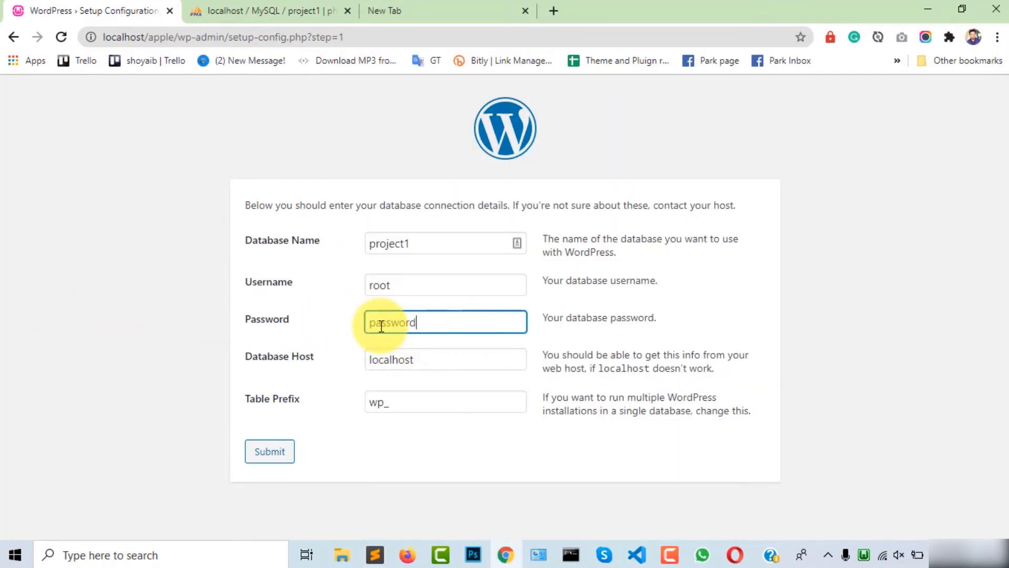
text(w)
text(v)
drag(427, 324, 363, 329)
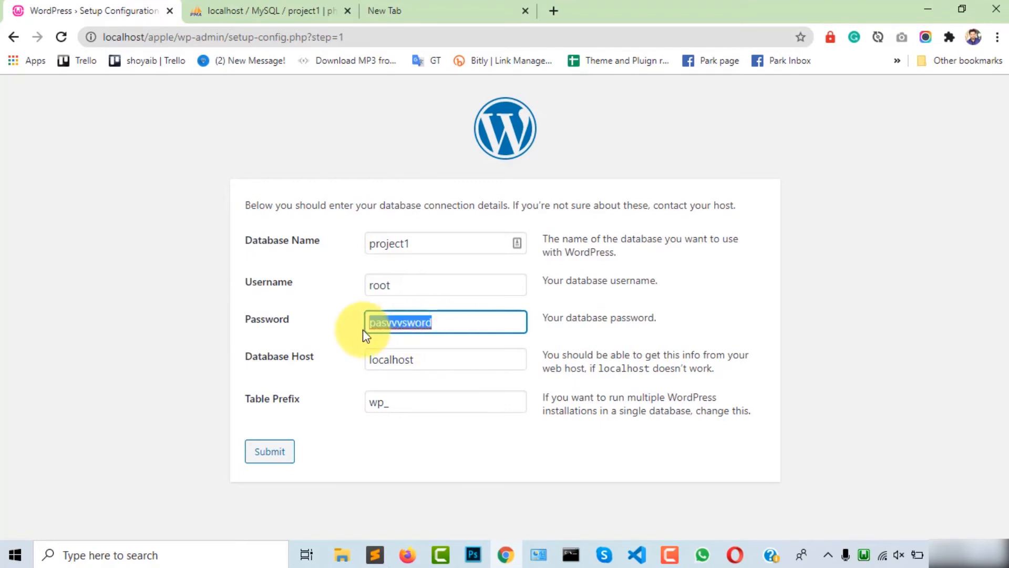
key(BackSpace)
click(175, 367)
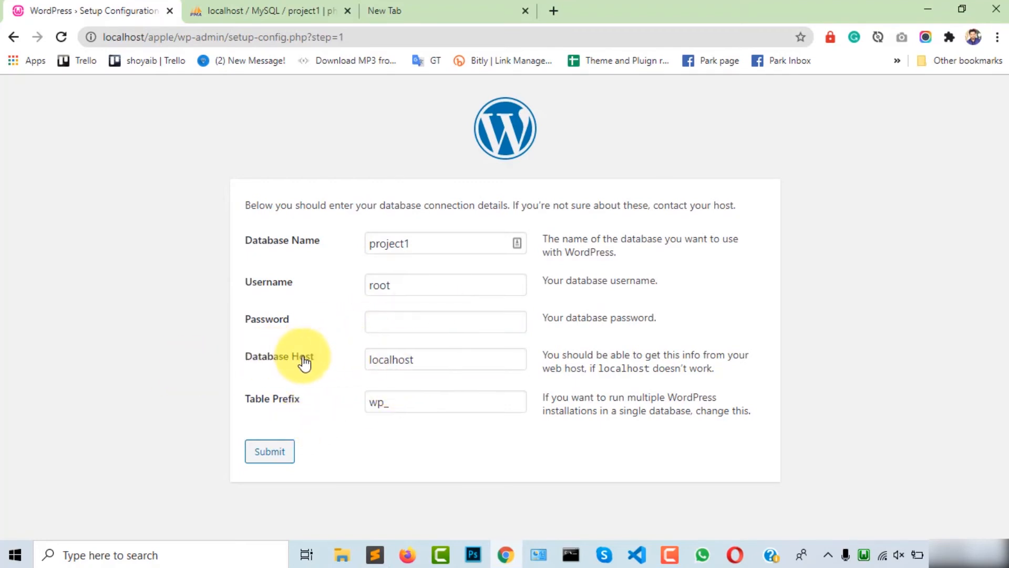
Step: Keep host localhost, append a custom suffix to the wp_ table prefix, and submit
click(437, 360)
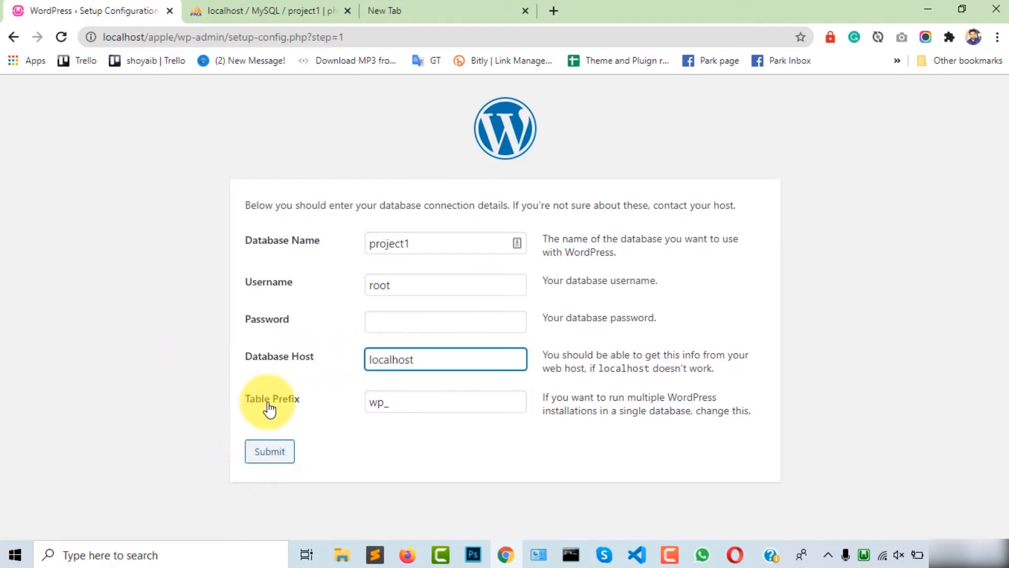
click(423, 409)
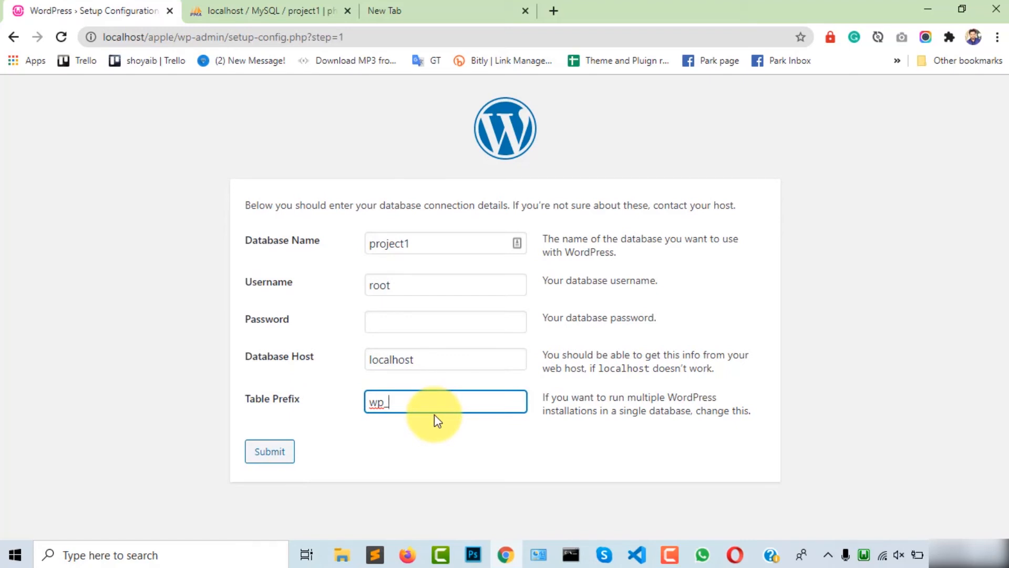
text(sakib)
drag(391, 403, 455, 403)
click(457, 444)
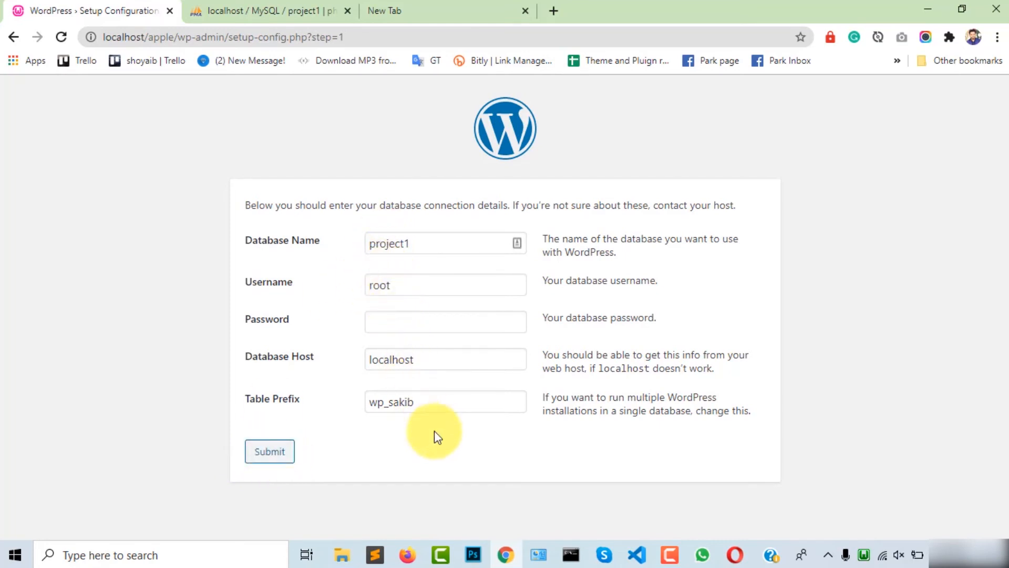
click(273, 455)
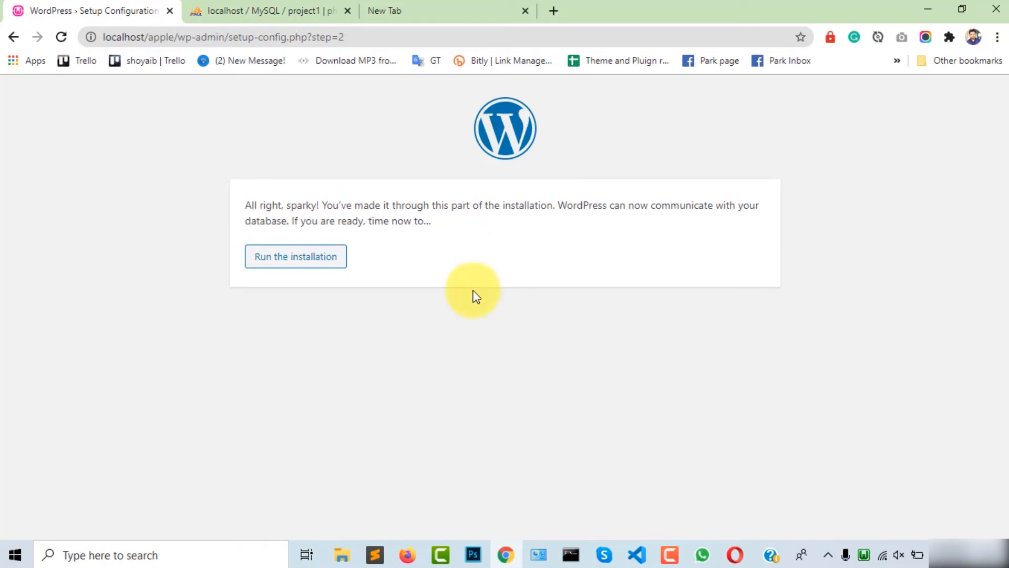
Step: Run the installation to reach the install.php Welcome page
click(285, 260)
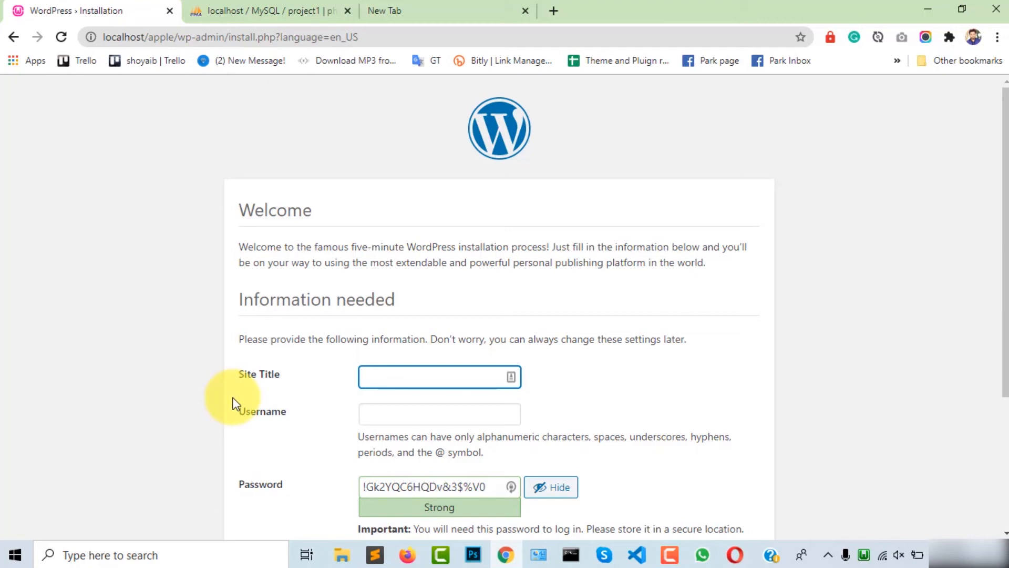
scroll(233, 401, down, 1)
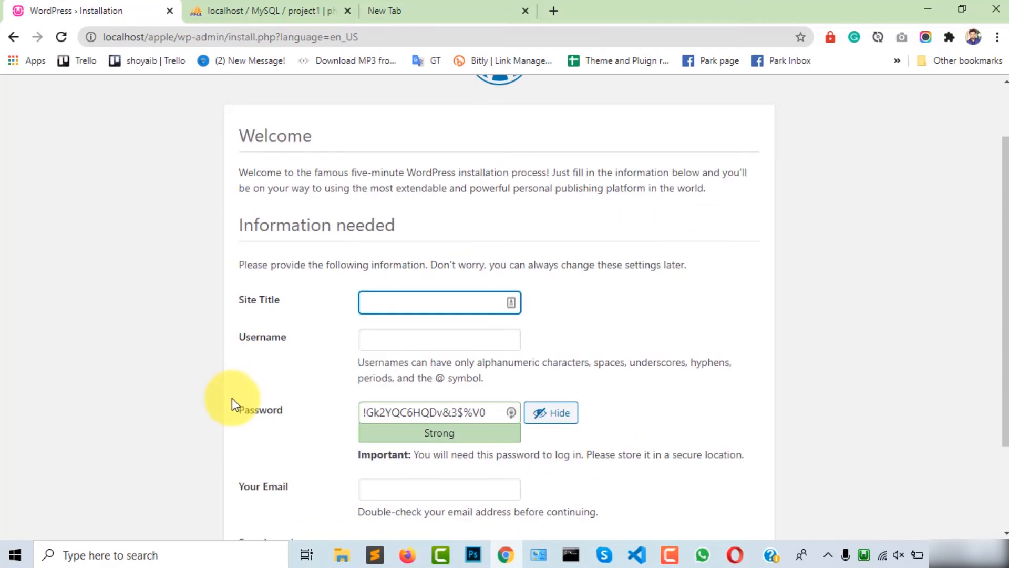
Step: Enter 'Apple selling website' as the Site Title
click(387, 343)
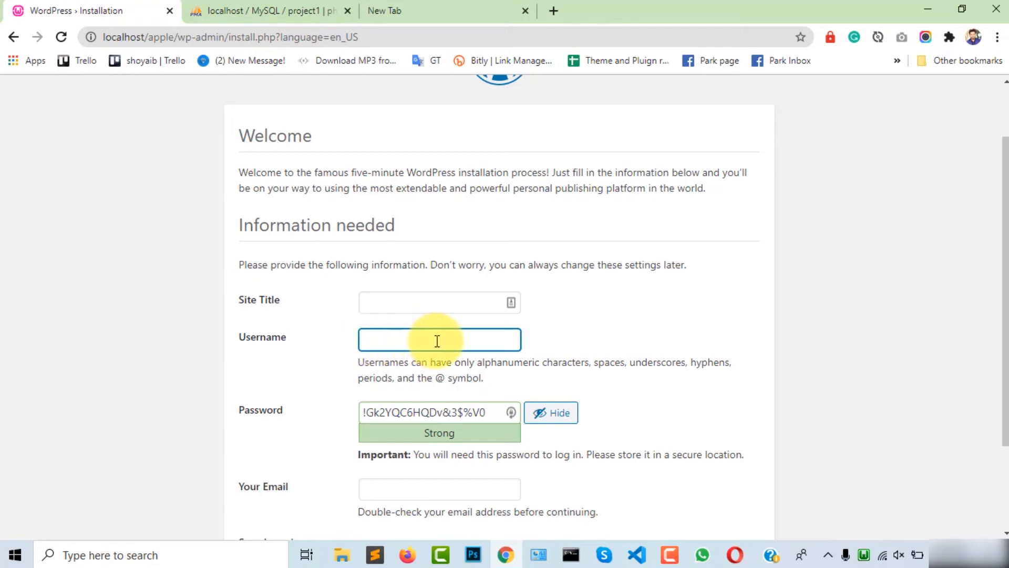
scroll(437, 341, down, 2)
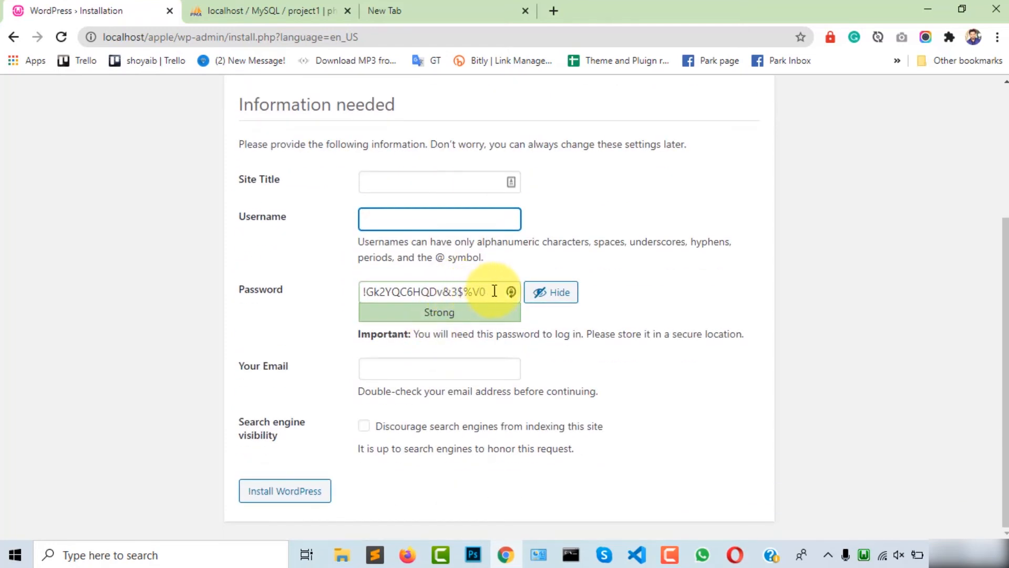
drag(497, 291, 356, 295)
click(432, 369)
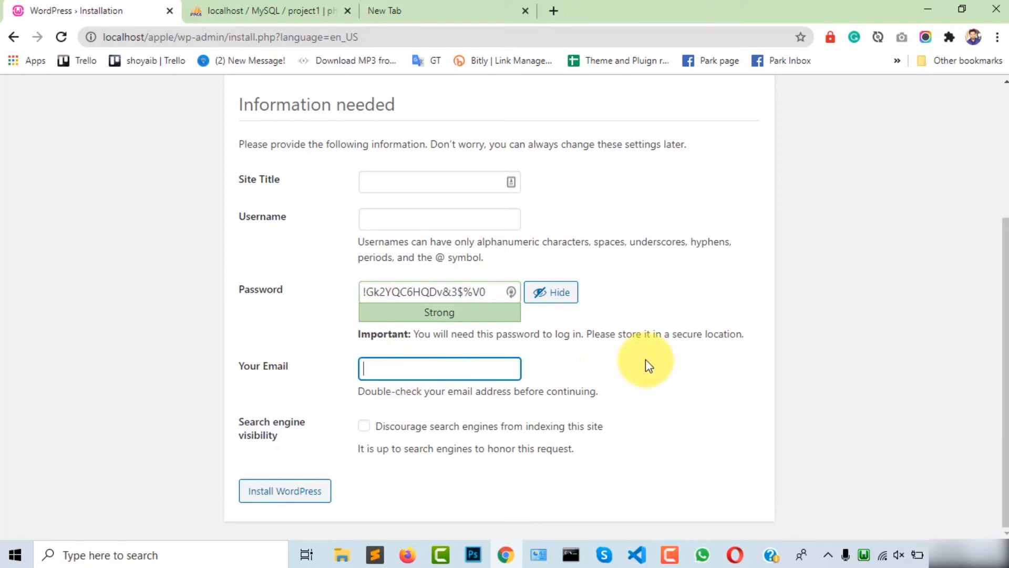
scroll(663, 379, up, 2)
scroll(414, 275, down, 1)
click(438, 236)
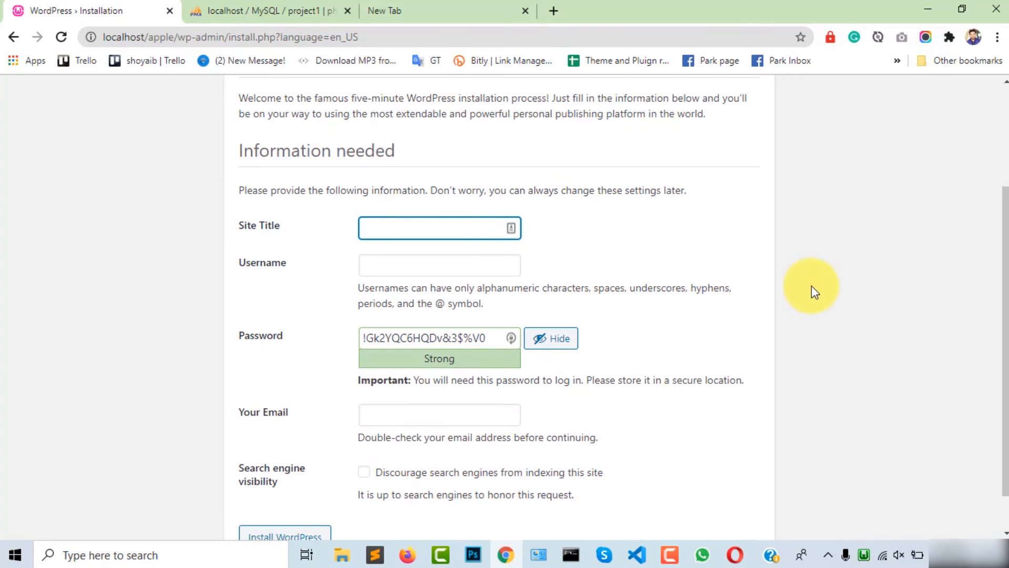
scroll(435, 253, up, 1)
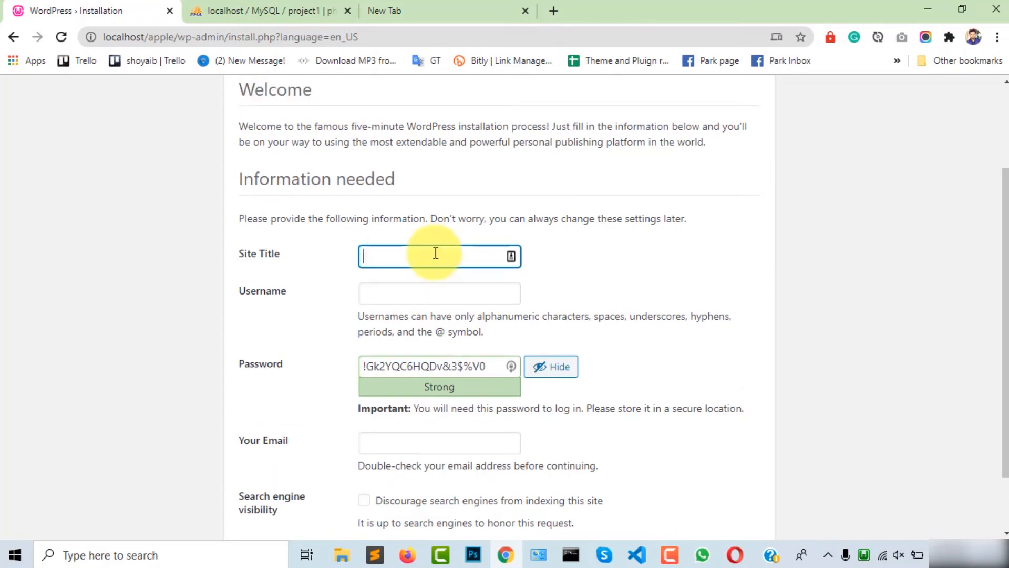
text(Apple sellilng)
key(BackSpace)
key(BackSpace)
key(BackSpace)
key(BackSpace)
key(BackSpace)
key(BackSpace)
text(ling website)
Step: Set the Username to admin and delete the suggested password
key(Tab)
text(admin)
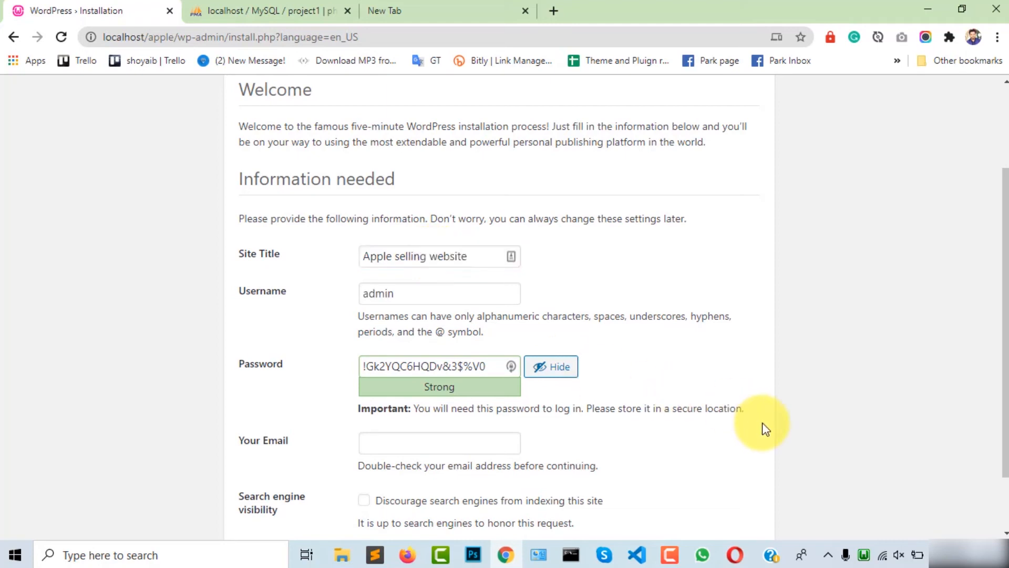
scroll(583, 447, down, 1)
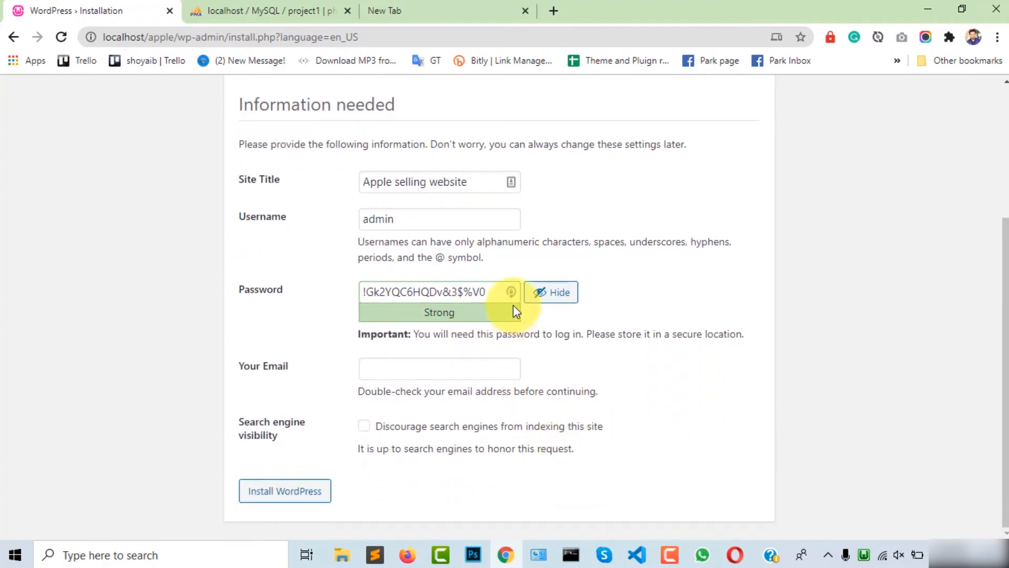
scroll(513, 310, up, 1)
drag(495, 367, 270, 368)
key(BackSpace)
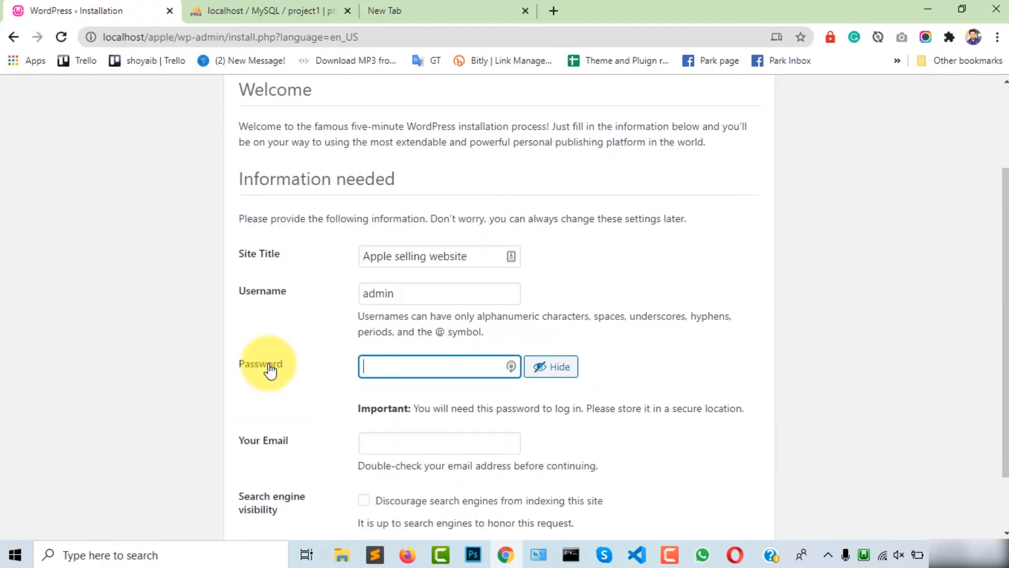
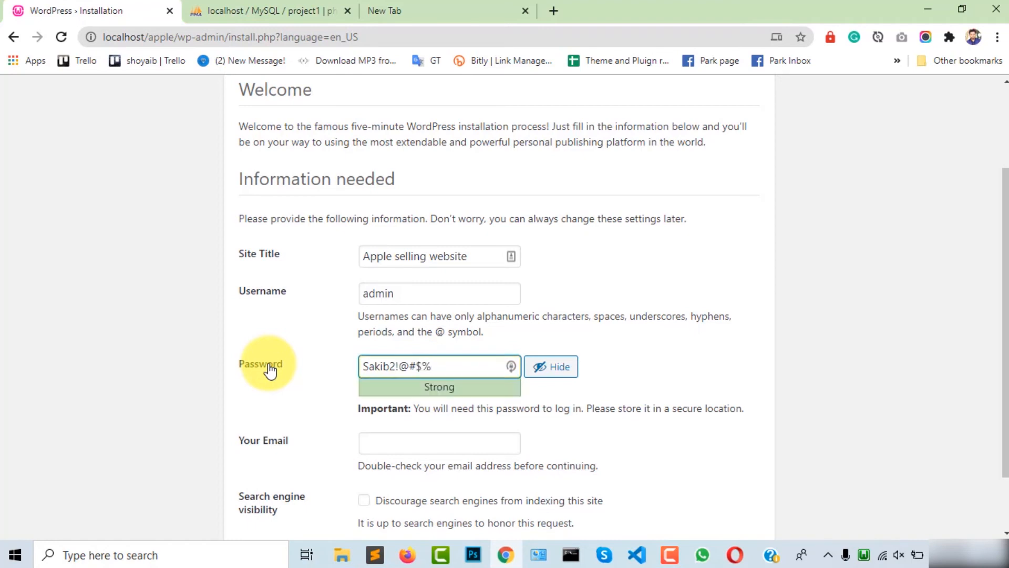
Step: Enter a custom admin password that the meter rates Strong
click(596, 384)
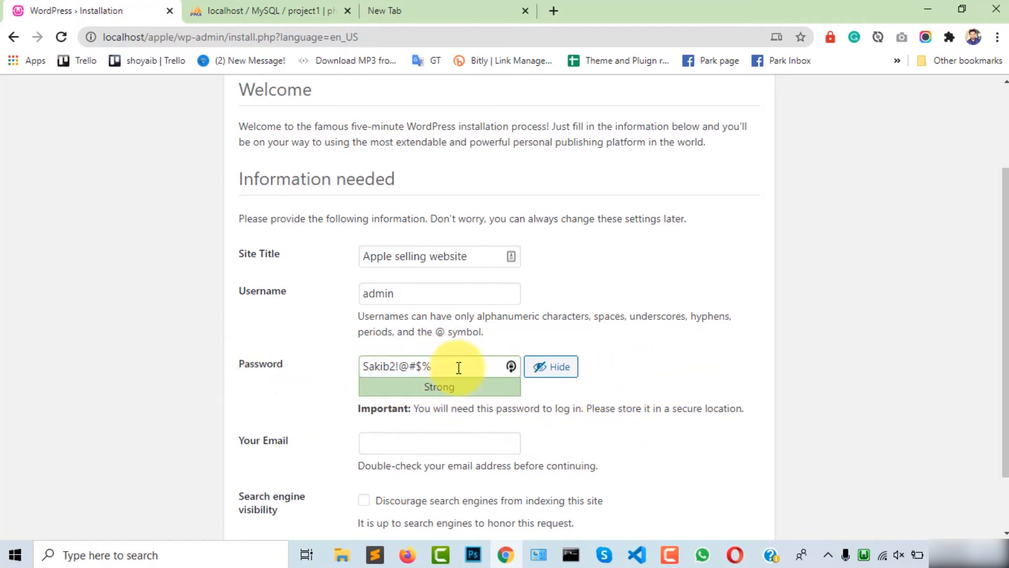
scroll(688, 415, down, 1)
click(397, 370)
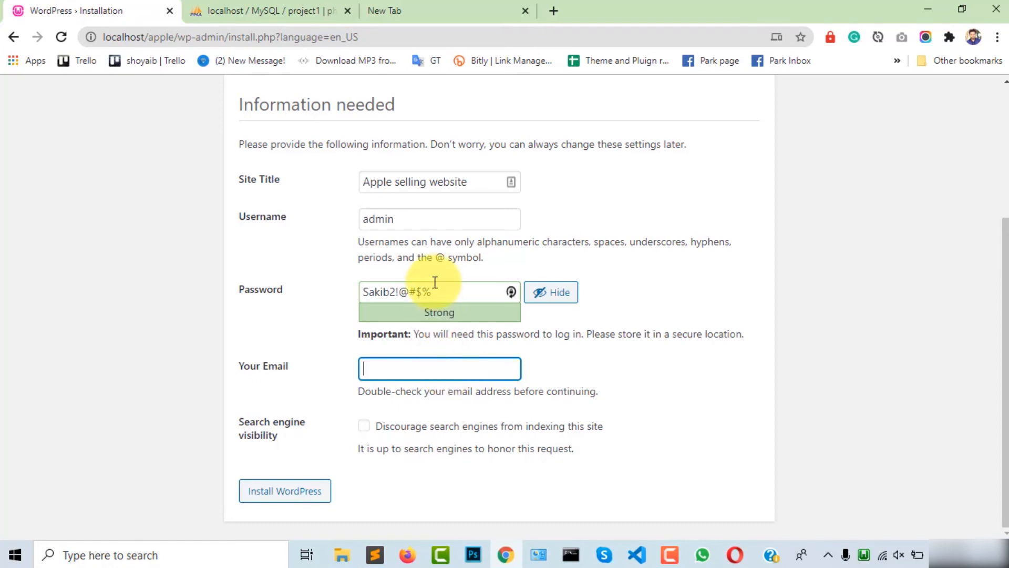
drag(451, 288, 342, 293)
Step: Fill in the admin e-mail address and install WordPress, reaching the Success page
click(389, 365)
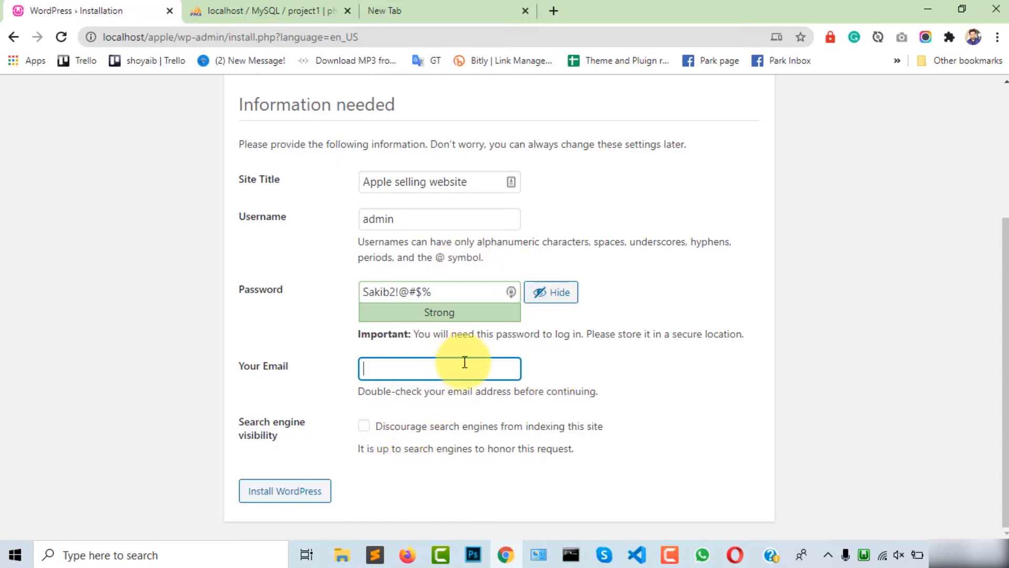
click(700, 436)
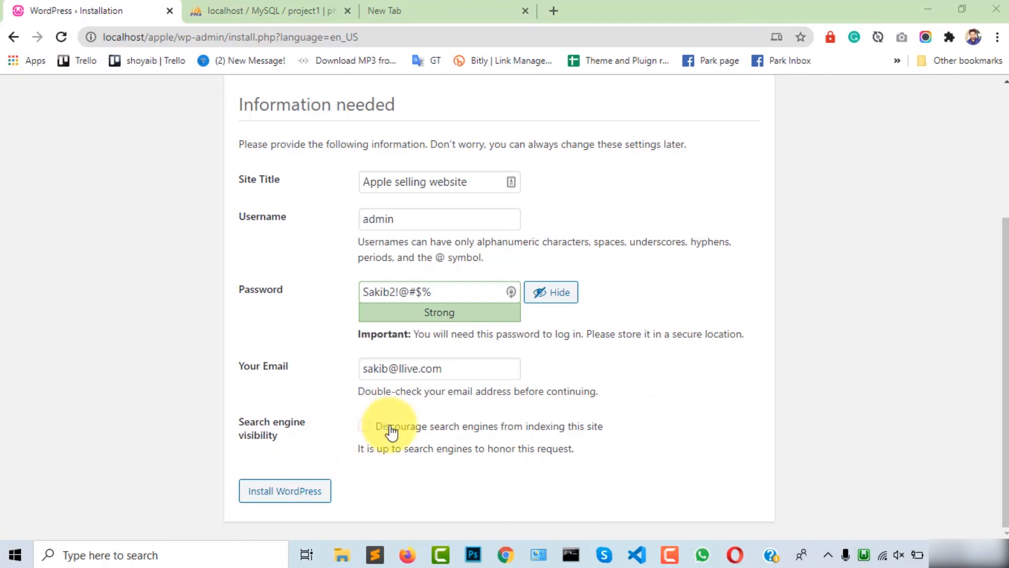
click(286, 491)
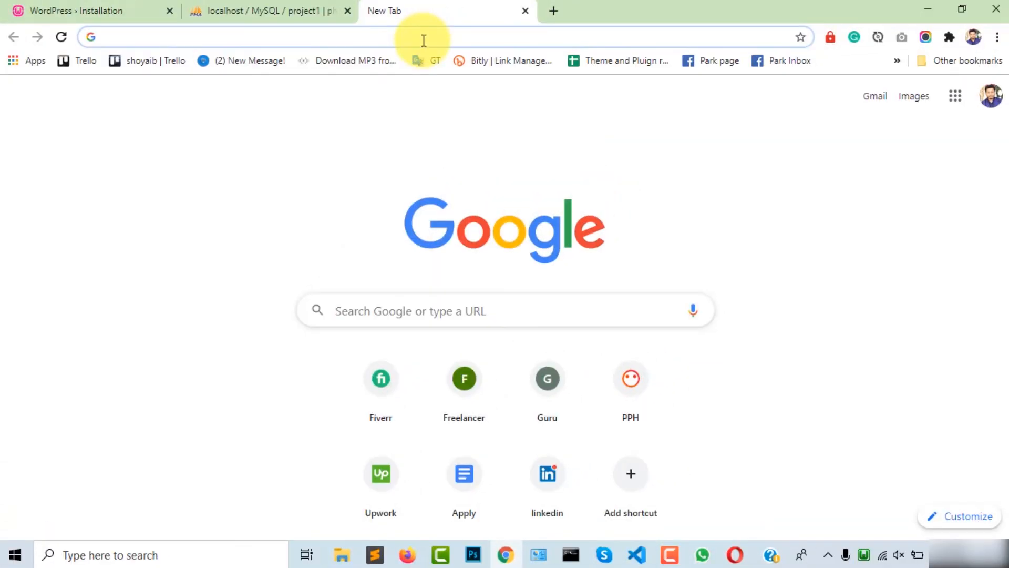
Step: Load localhost/apple and scroll through the new site's homepage with the Hello world! post
click(424, 41)
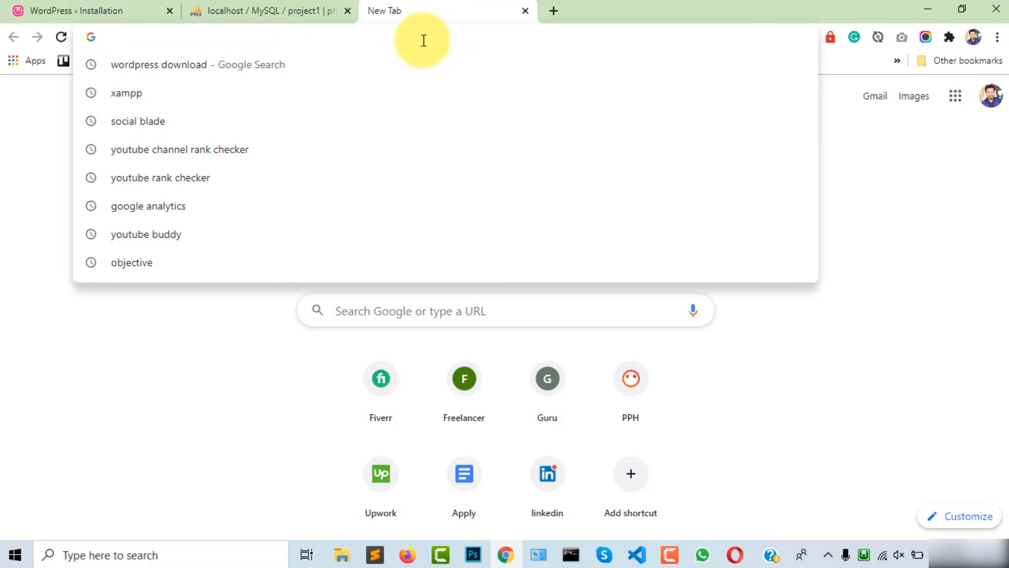
text(localhost/)
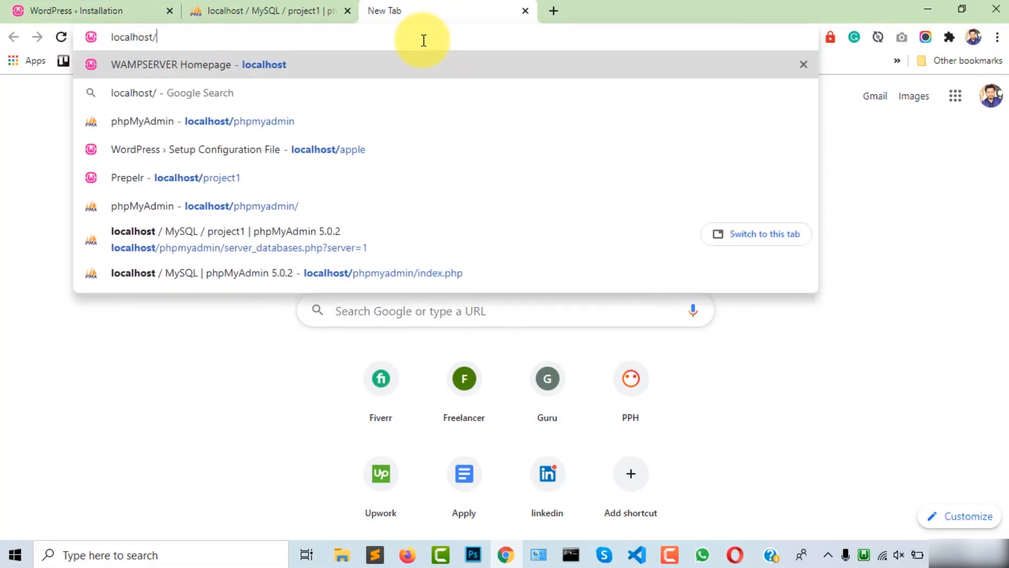
text(apple)
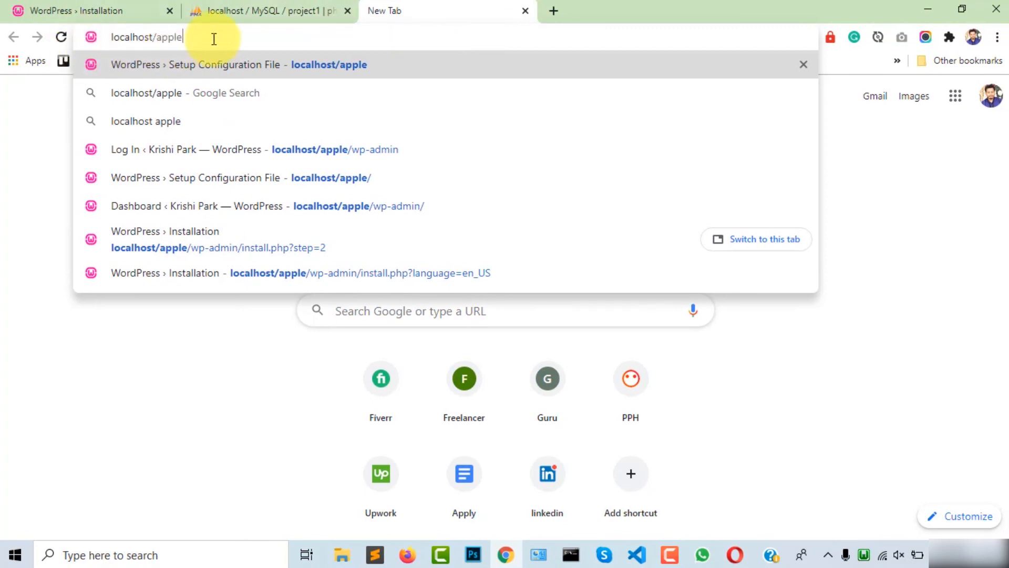
key(Return)
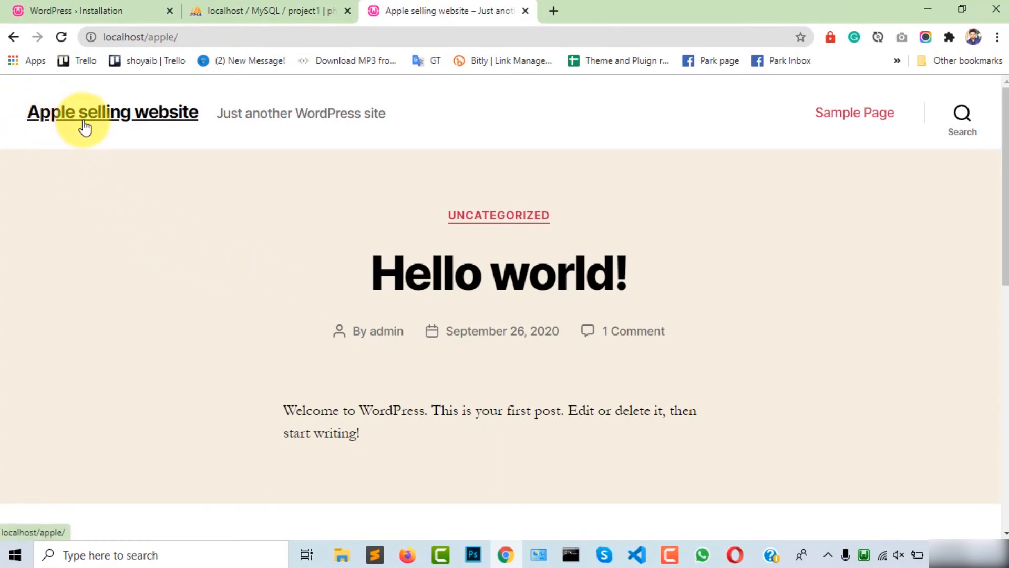
scroll(280, 329, down, 15)
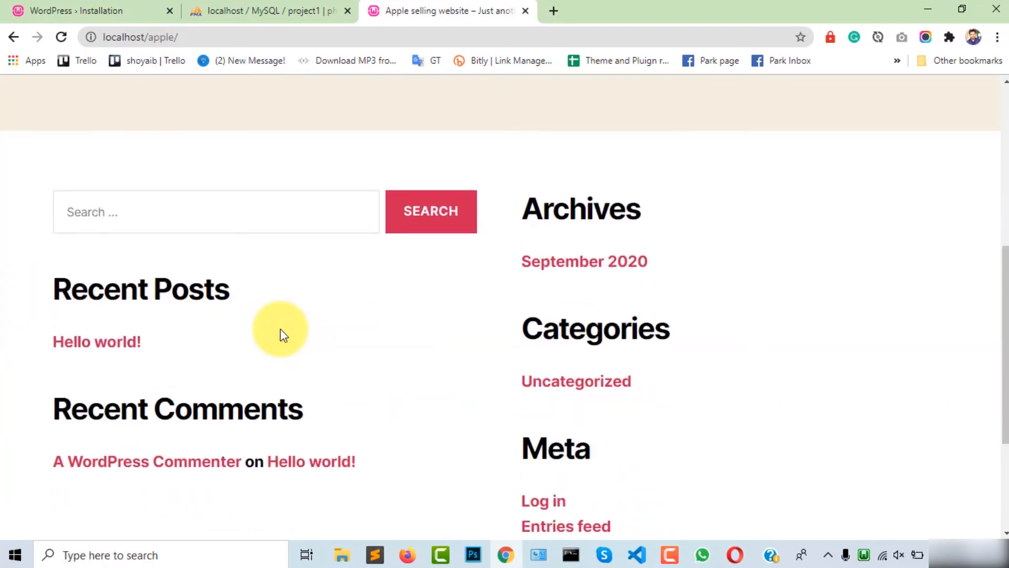
scroll(280, 329, up, 15)
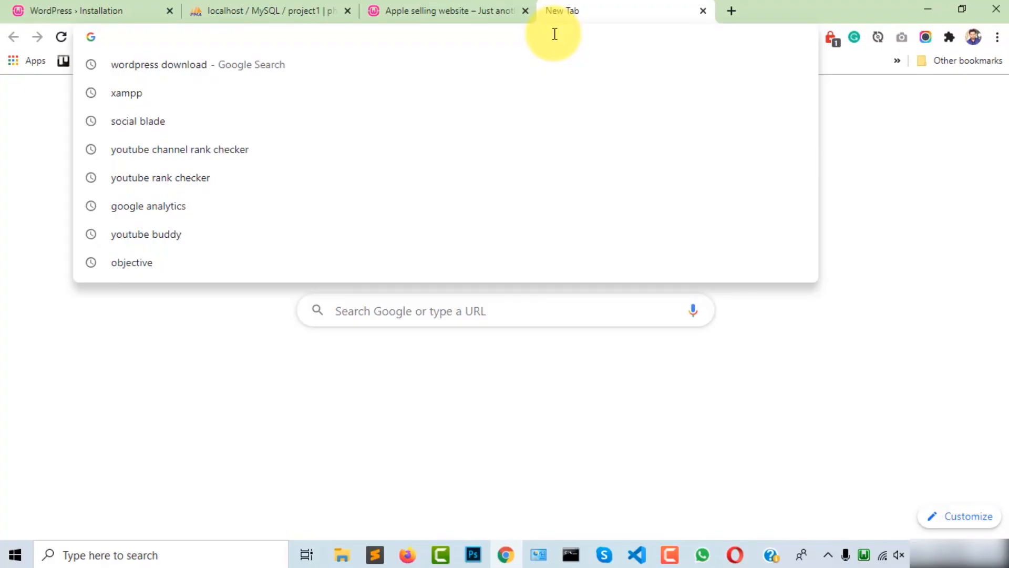
Step: Load the admin area at localhost/apple/wp-admin
text(localhost)
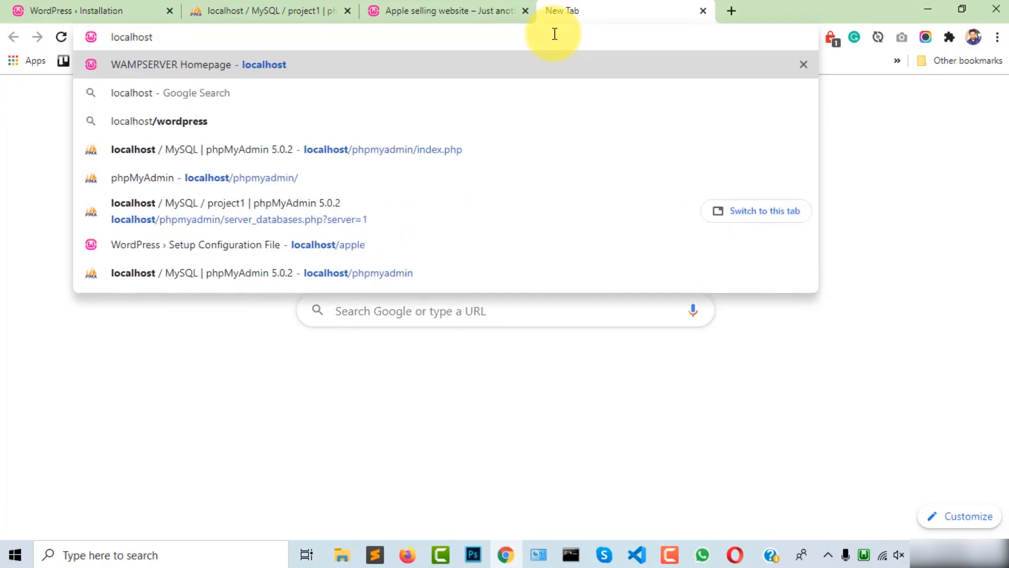
text(/apple)
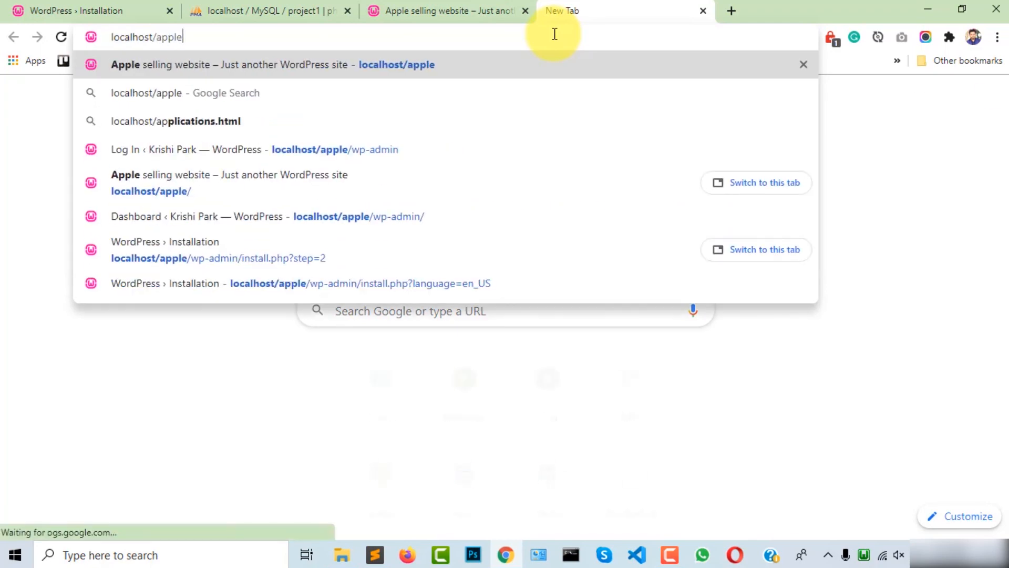
text(/)
text(/)
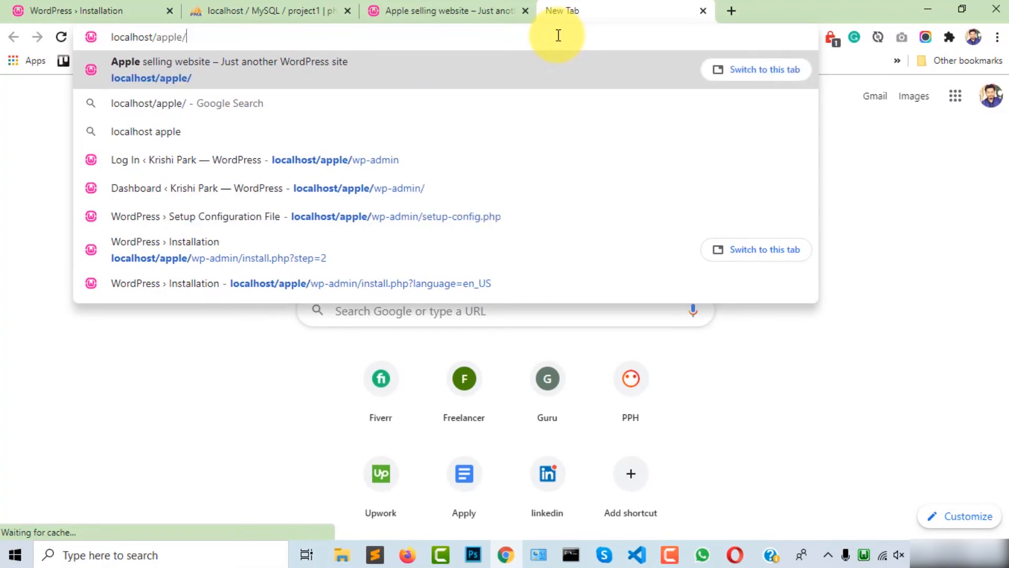
text(wp-)
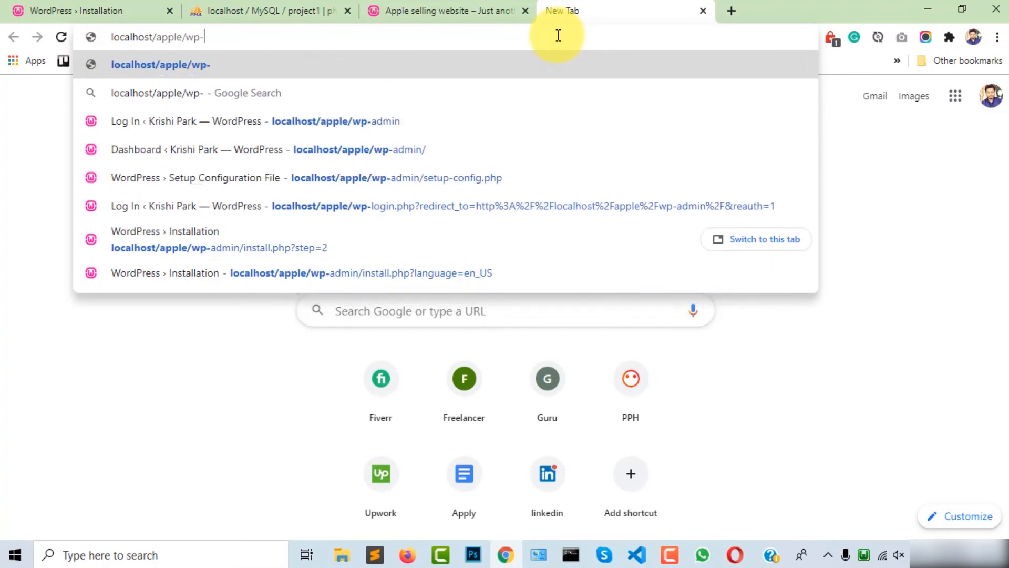
text(admin)
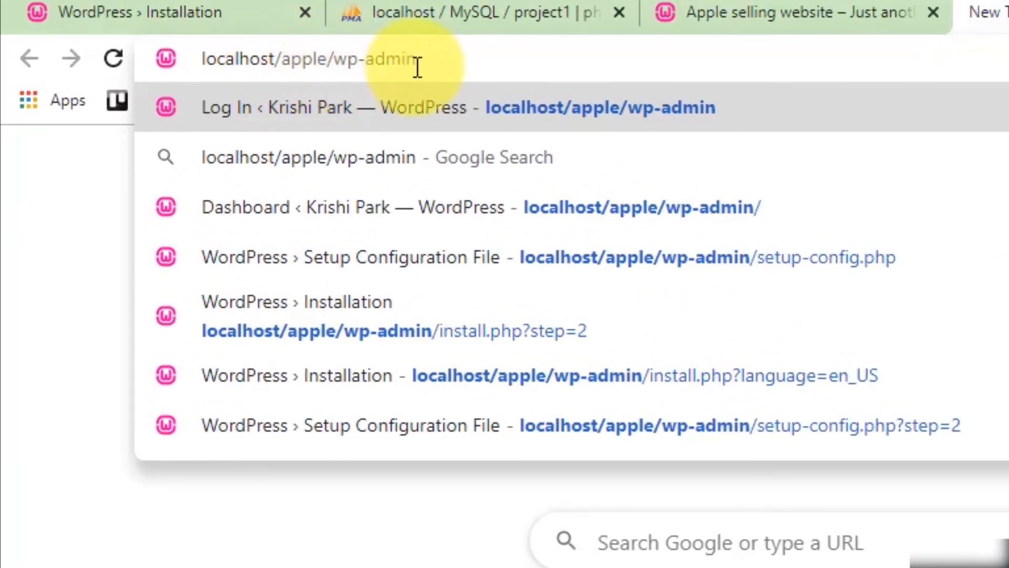
key(Return)
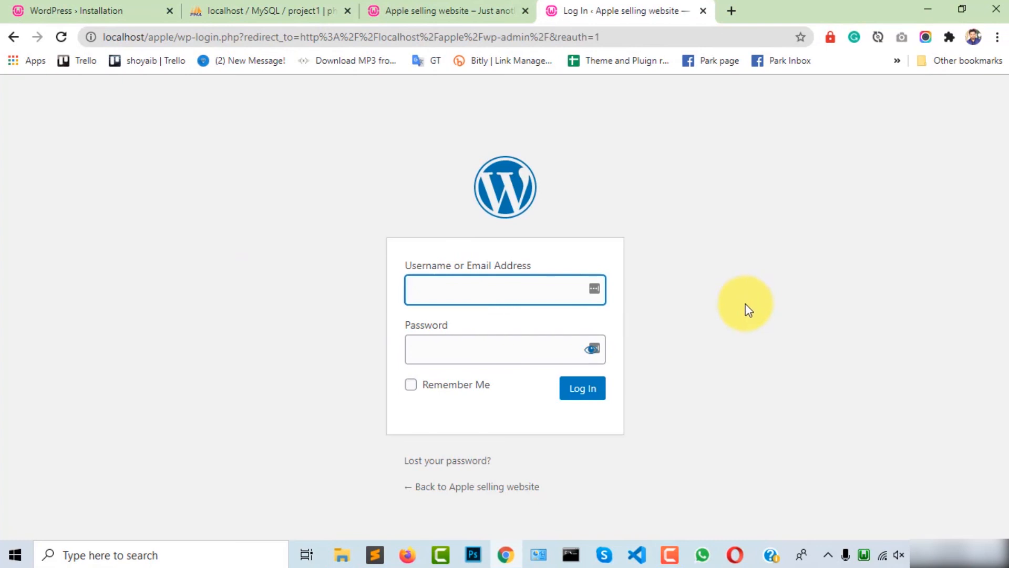
Step: Sign in with the admin username and the account password
text(admin)
drag(465, 297, 364, 295)
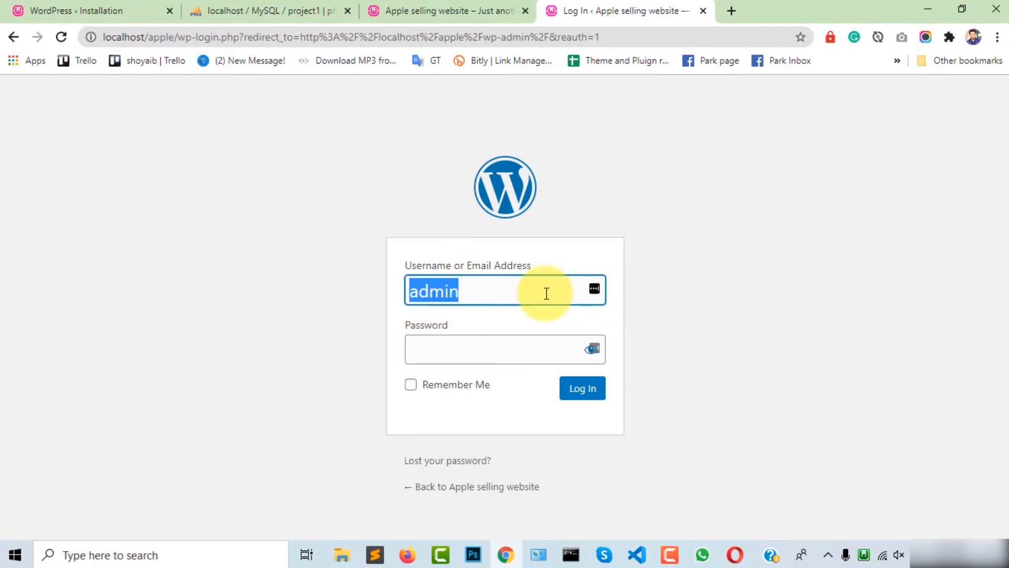
click(633, 296)
drag(511, 293, 403, 294)
click(557, 330)
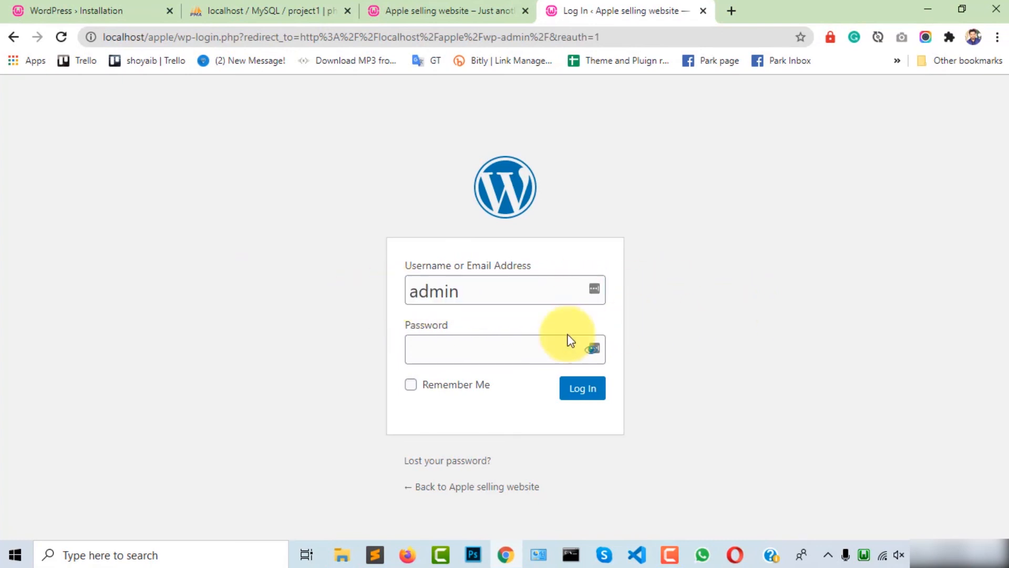
click(467, 356)
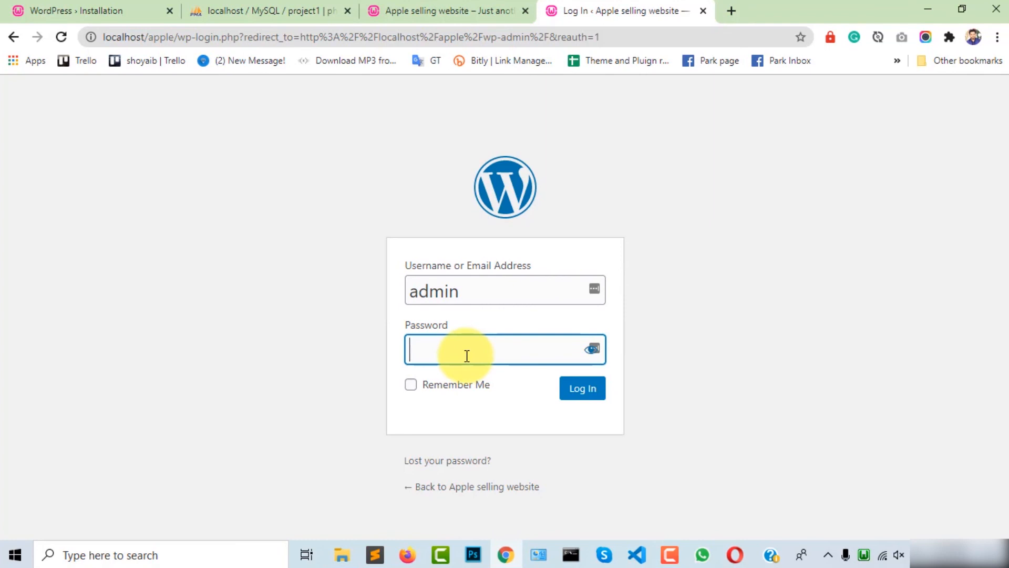
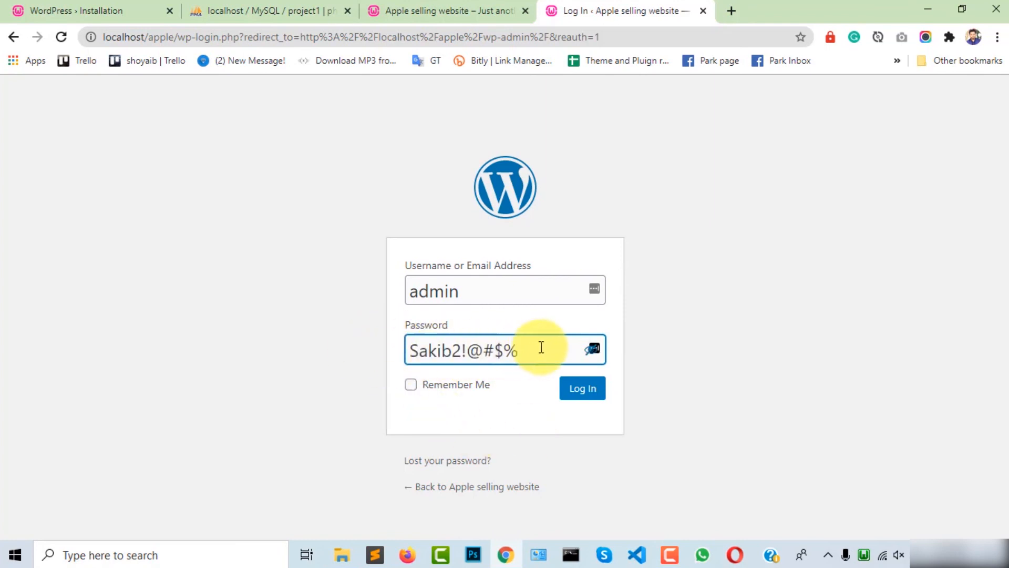
click(583, 394)
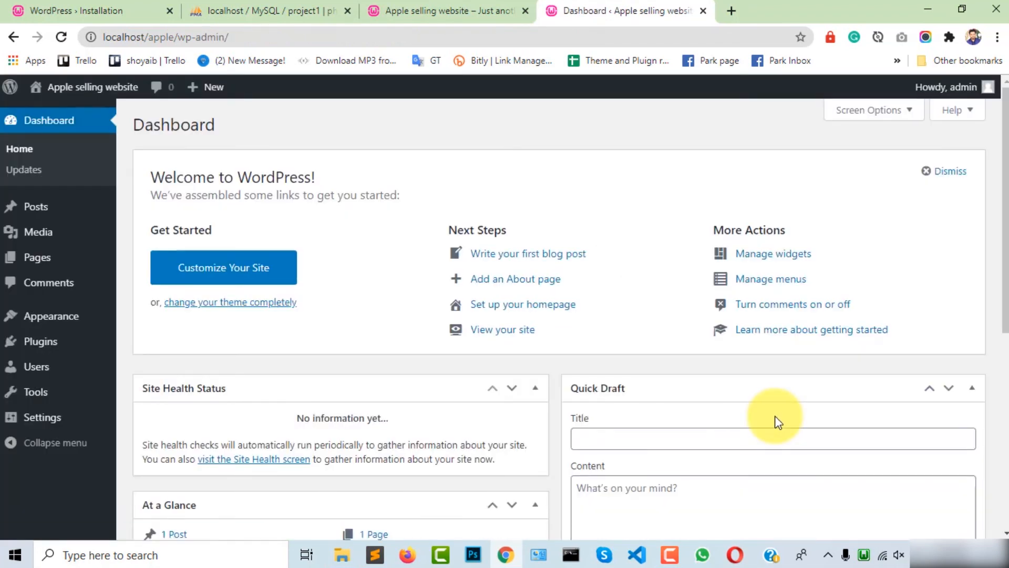